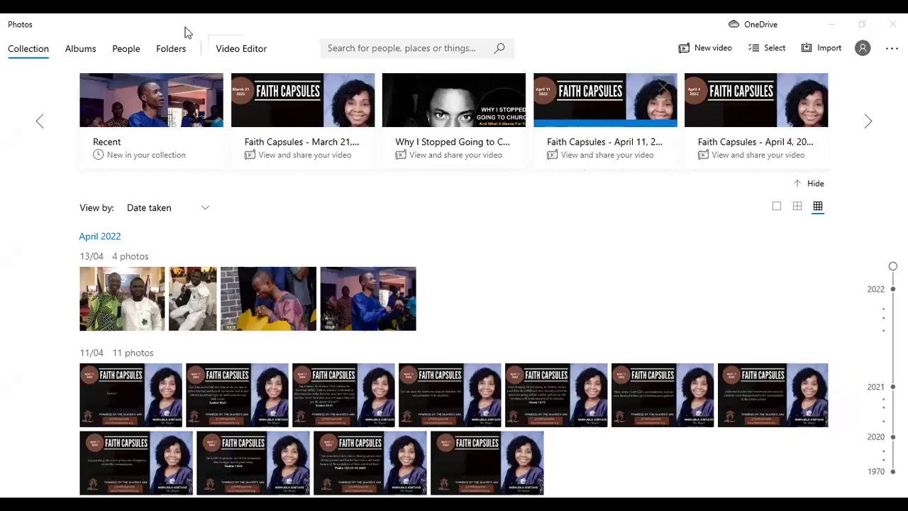
mouse_move(439, 159)
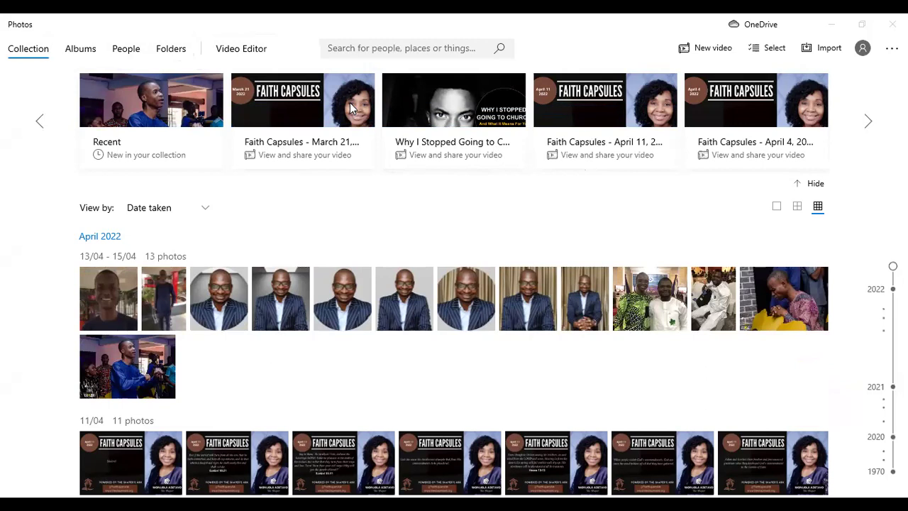
click(234, 54)
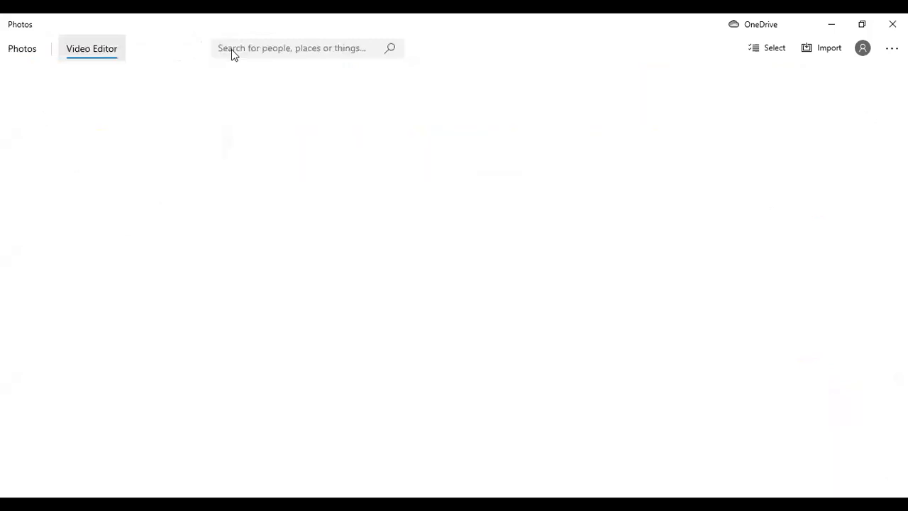
click(22, 48)
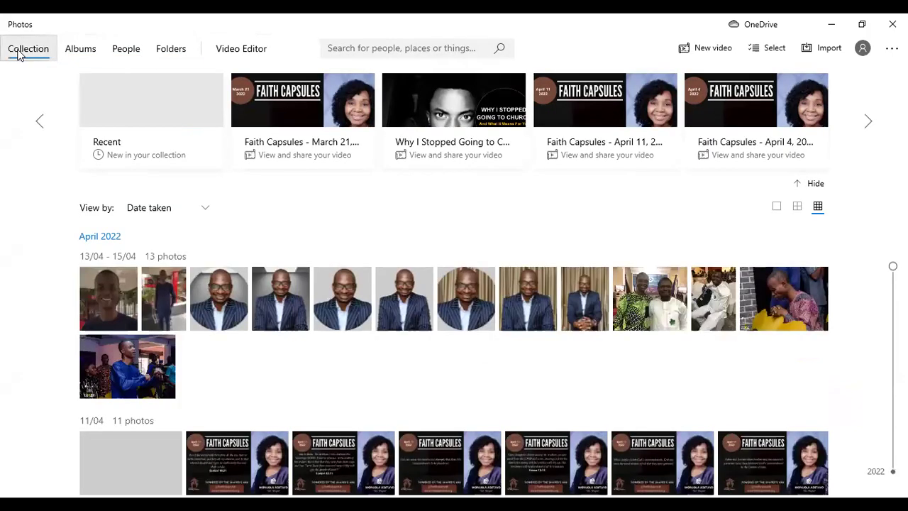
- Create a blank video project named "Faith Capsules - April 18, 2022"
click(701, 50)
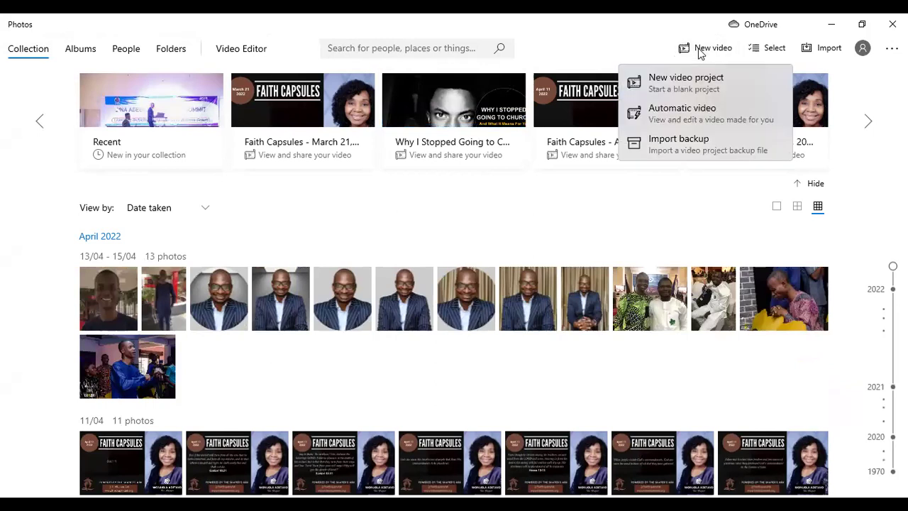
click(674, 84)
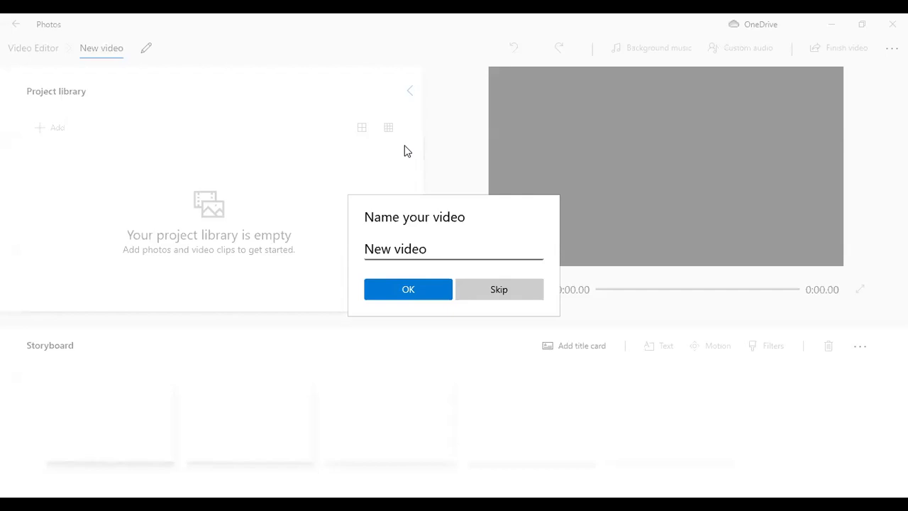
click(413, 245)
key(ctrl+a)
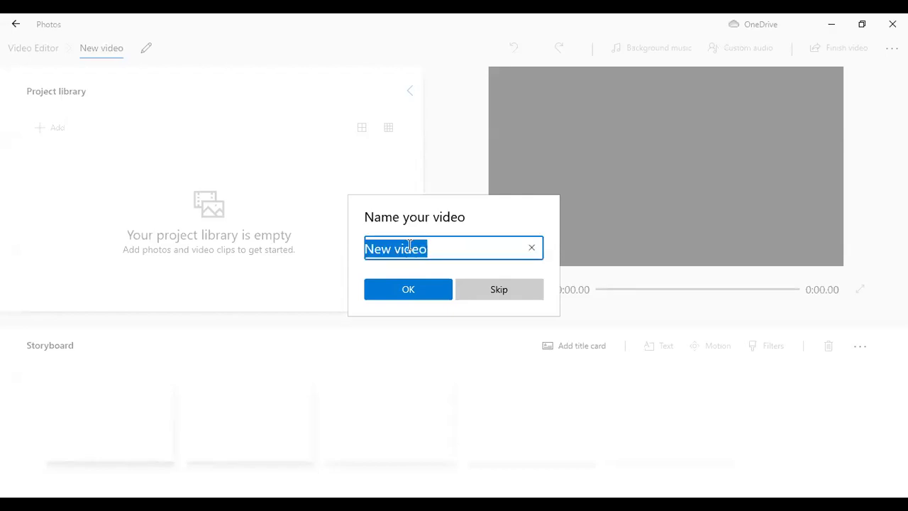
text(Faith Ca)
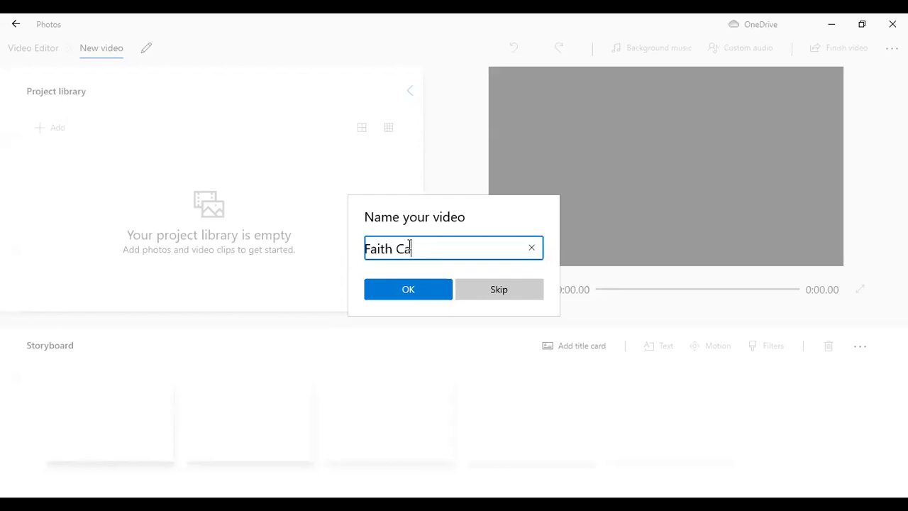
text(psules)
key(BackSpace)
key(BackSpace)
key(BackSpace)
text(ules - April 18)
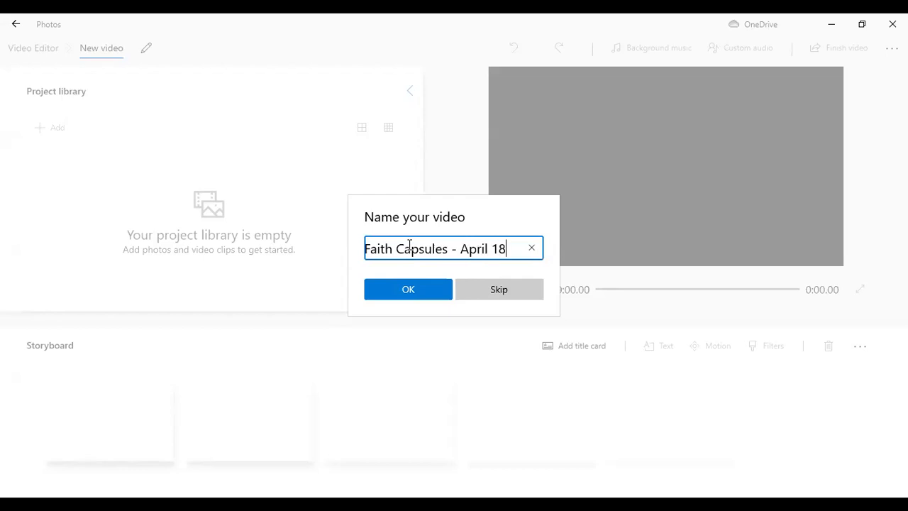
text(, 2022)
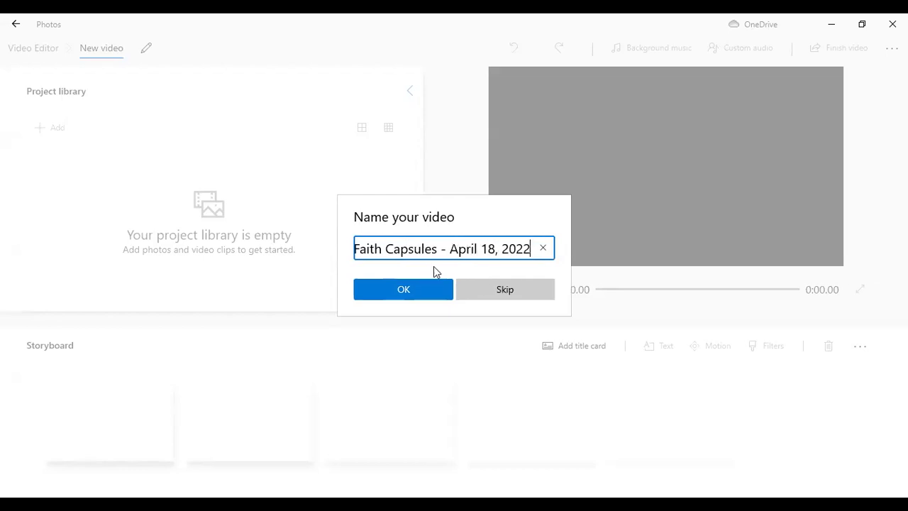
click(415, 291)
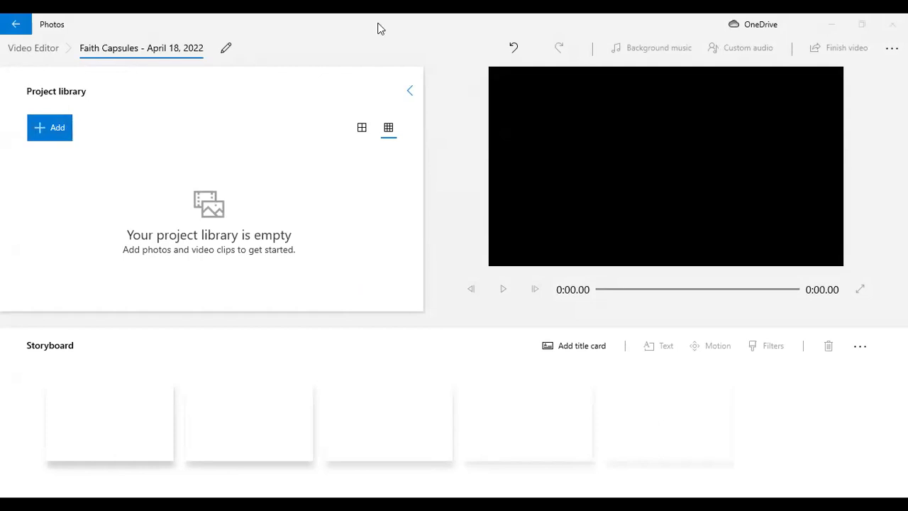
- Start adding files from this PC and browse to Faith Capsules > Slides > 2022 > "Faith Capsules slides - April 18, 2022"
click(40, 129)
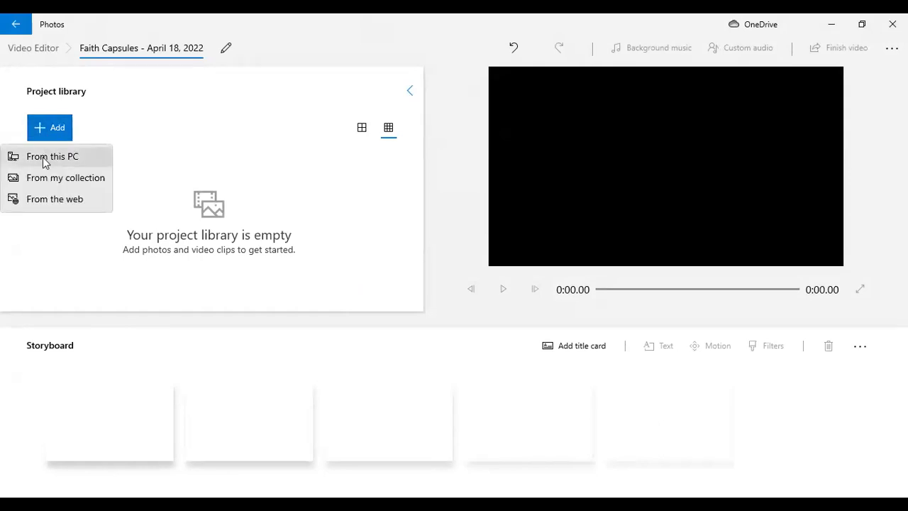
click(39, 164)
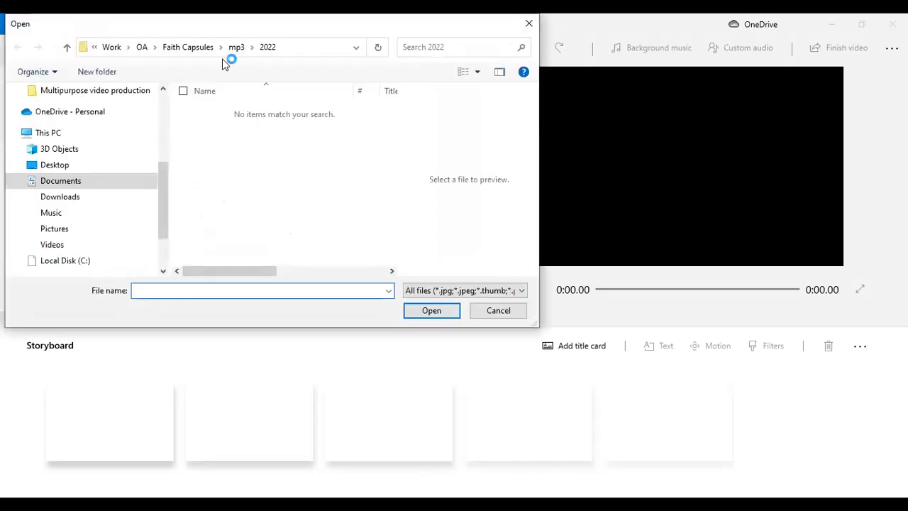
click(187, 47)
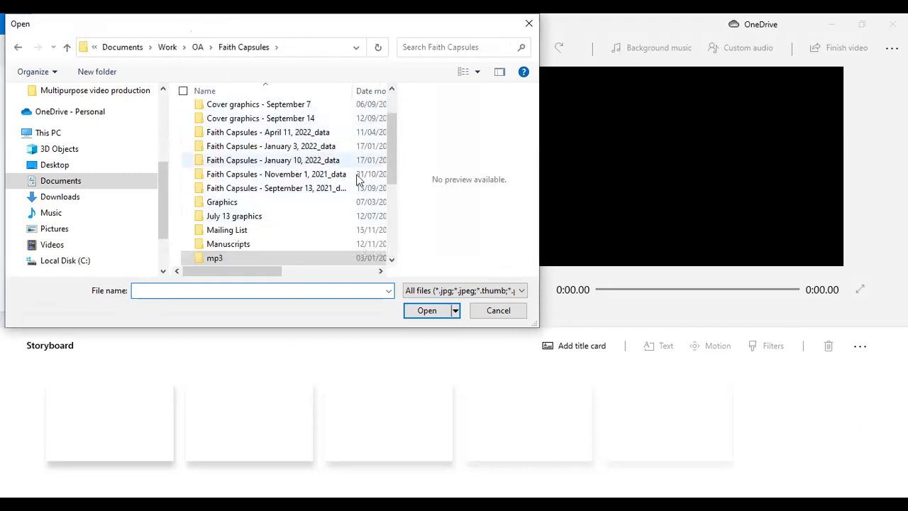
drag(395, 181, 392, 238)
click(219, 173)
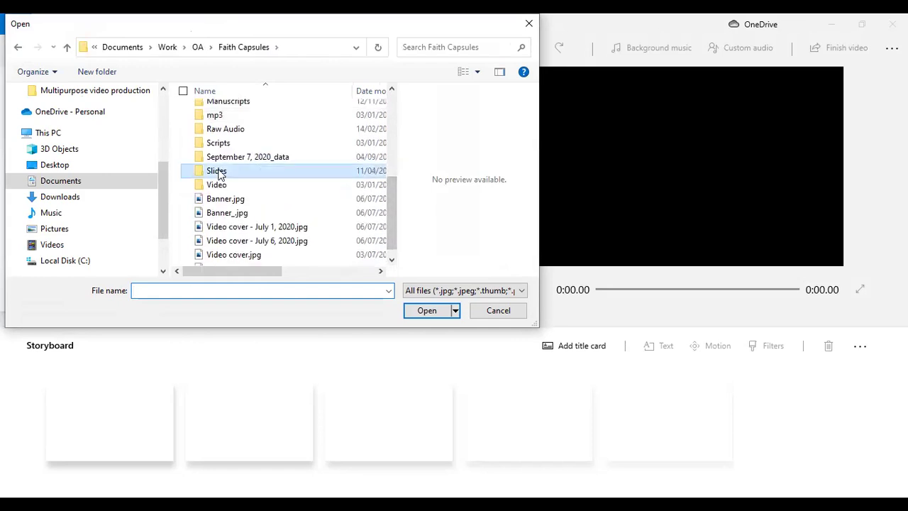
double_click(219, 173)
click(217, 125)
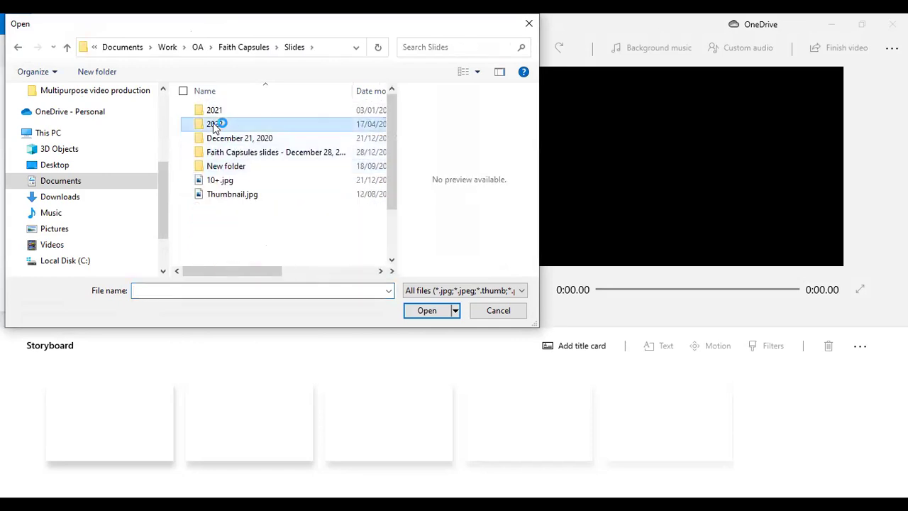
double_click(216, 124)
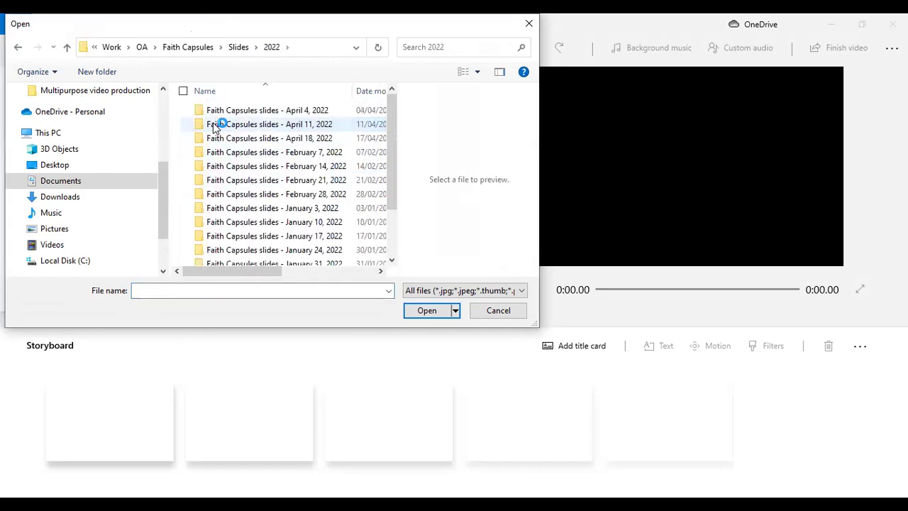
double_click(307, 139)
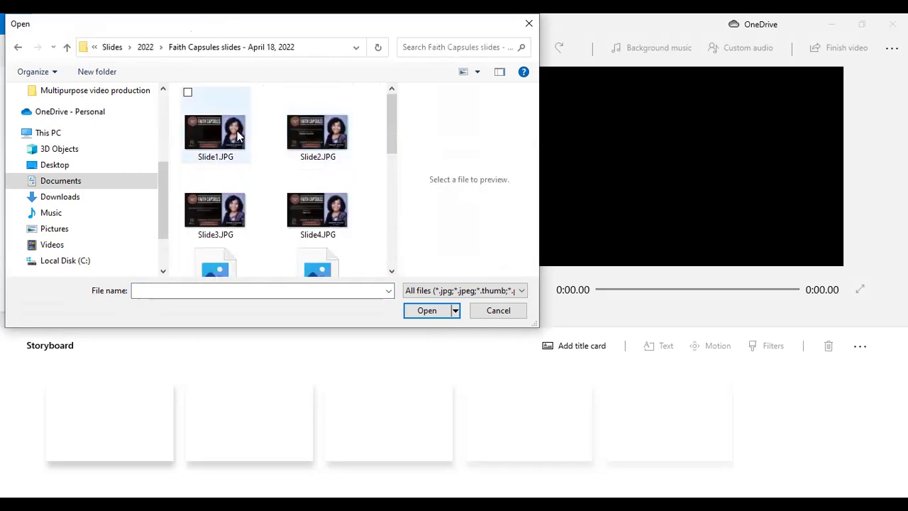
- Add all the slide images, Slide1.JPG to Slide13.JPG, to the project library and dismiss the Windows Update notice
key(ctrl+a)
drag(392, 137, 396, 259)
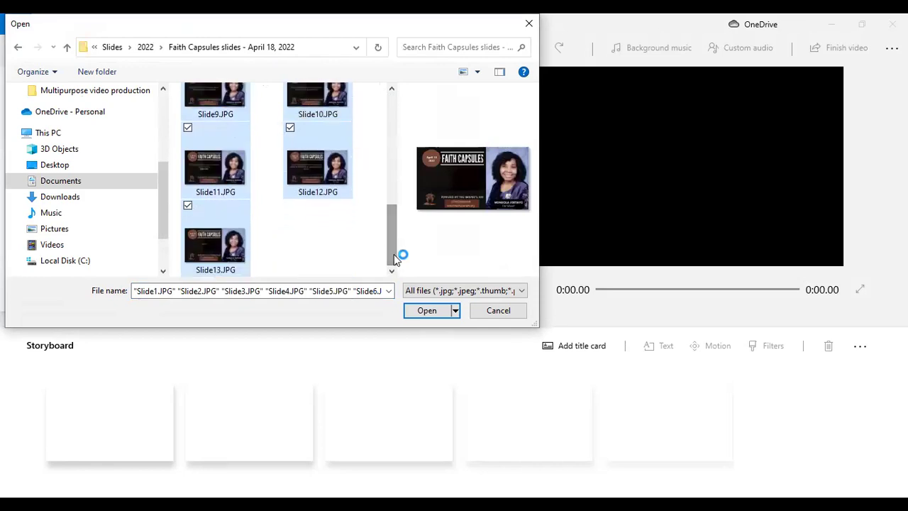
click(429, 310)
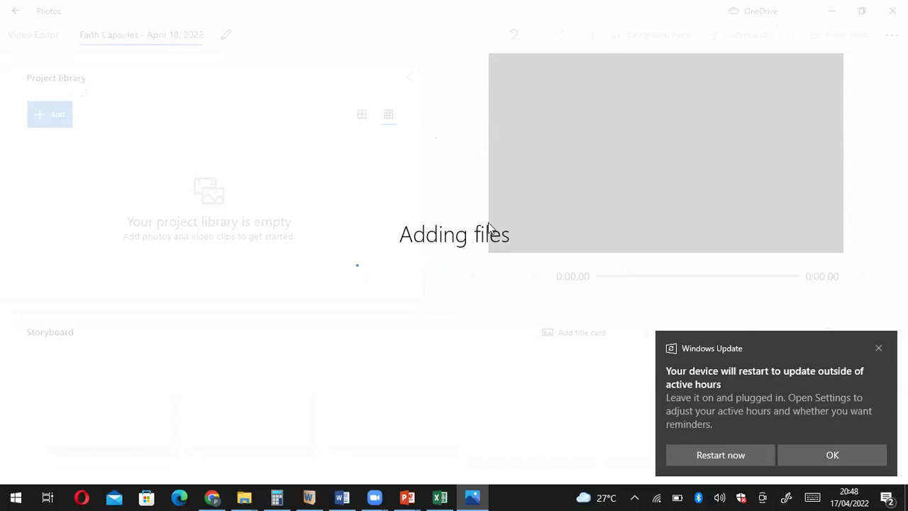
click(837, 455)
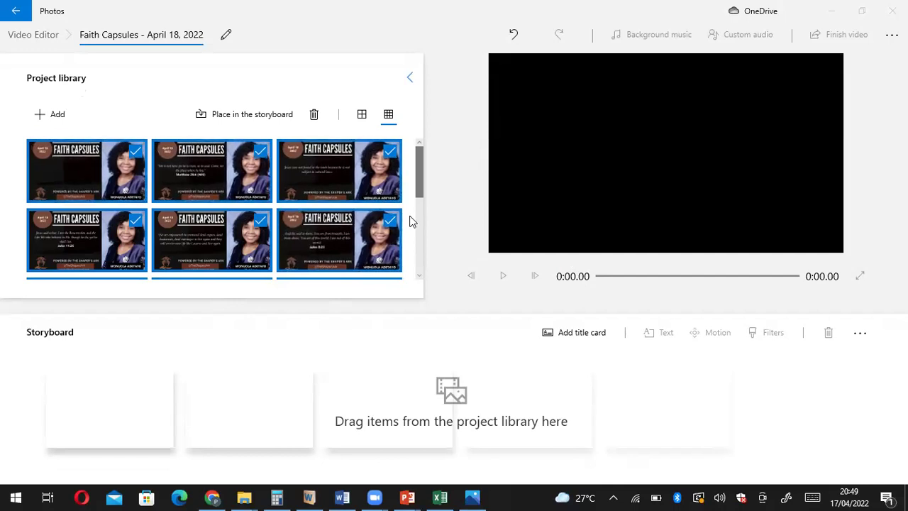
- Place all the selected library slides in the storyboard and select the second slide there
click(210, 117)
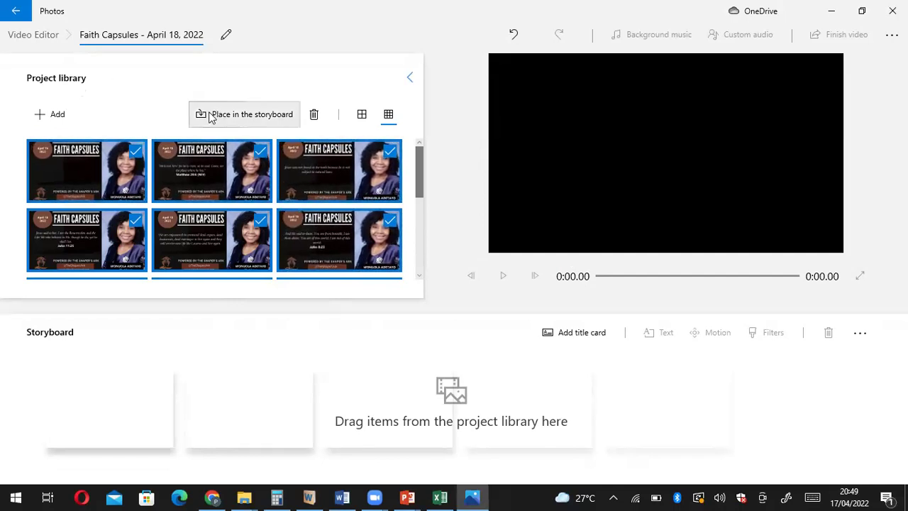
click(210, 117)
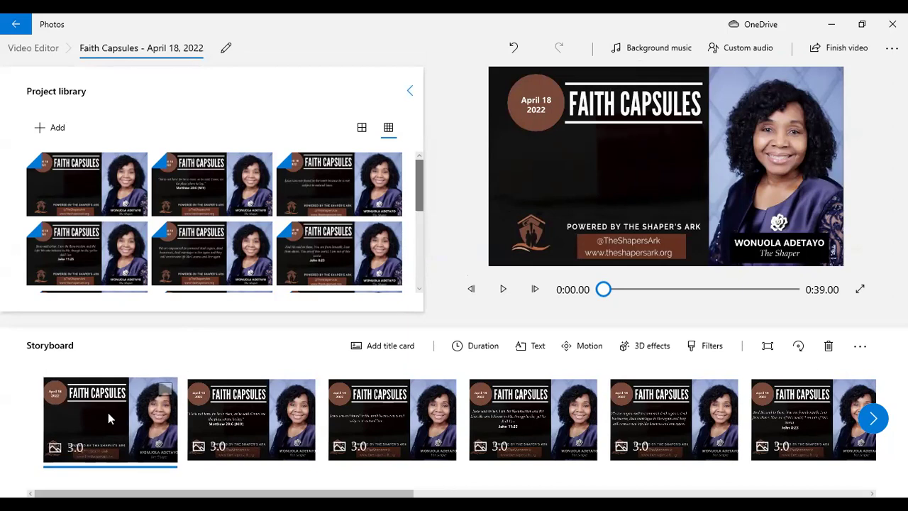
click(250, 419)
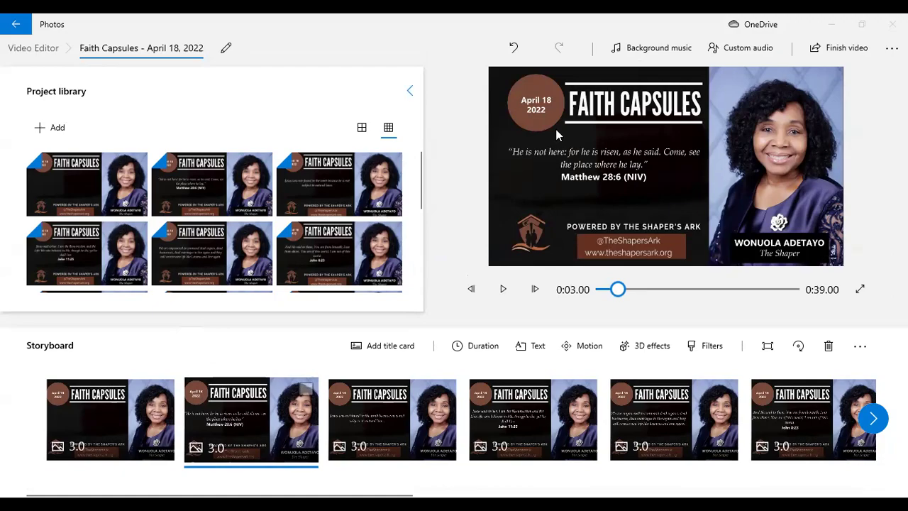
- Switch to the slides timing sheet in Excel and examine the time differences between consecutive slides on the Faith Capsules sheet
key(alt+Tab)
click(245, 226)
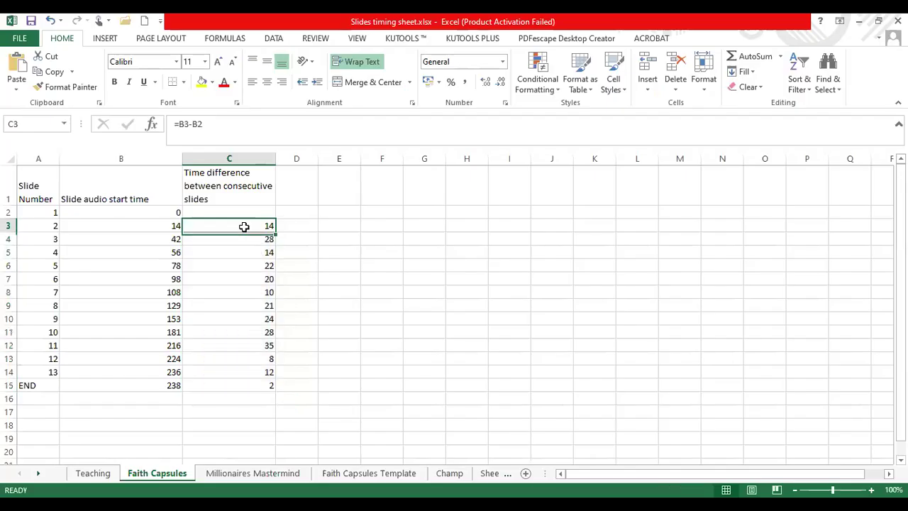
click(305, 226)
click(249, 226)
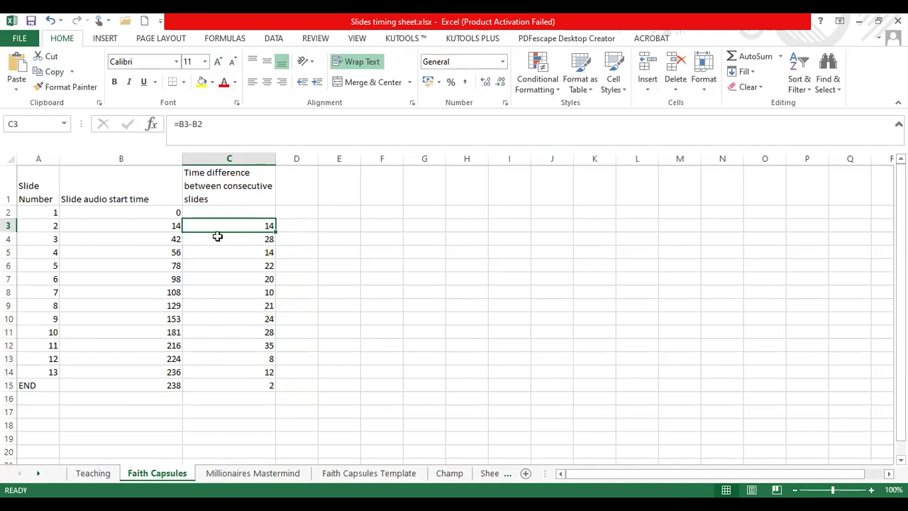
click(259, 241)
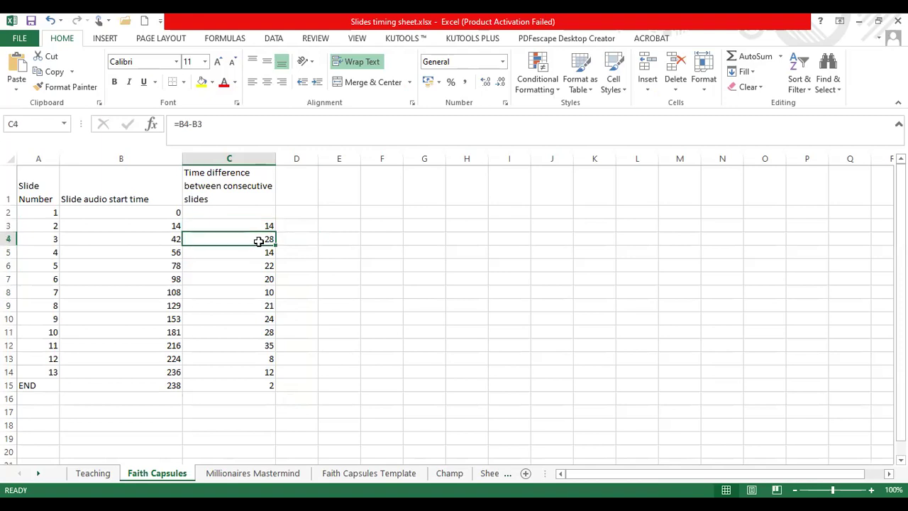
click(266, 386)
click(255, 226)
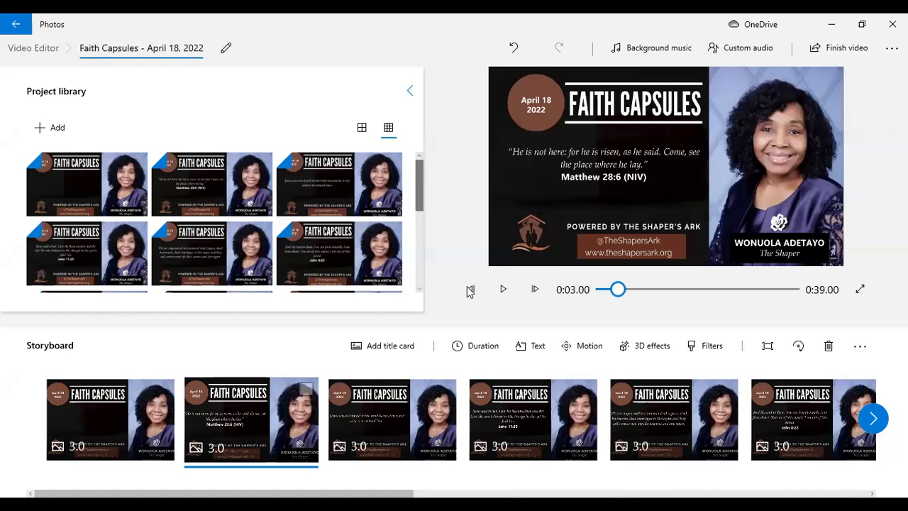
key(alt+Tab)
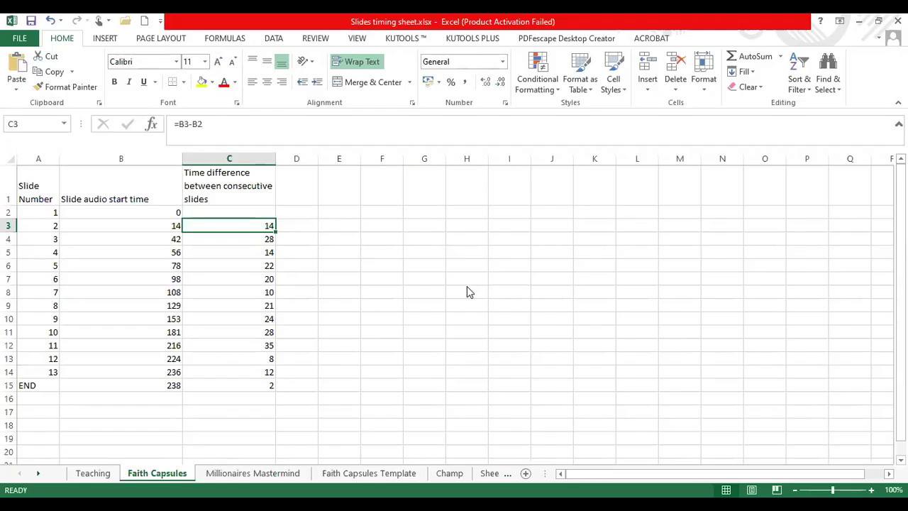
- Switch back to Photos and set the first storyboard slide's duration to 14 seconds
key(alt+Tab)
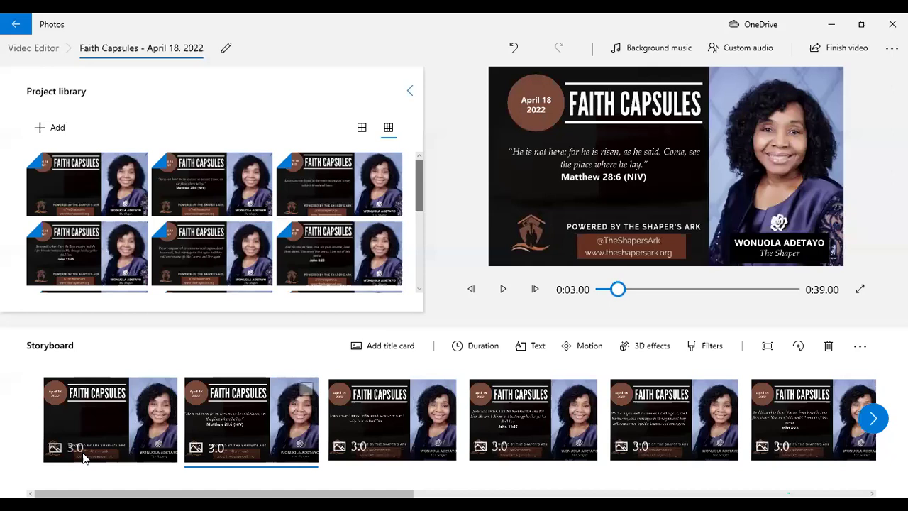
click(82, 454)
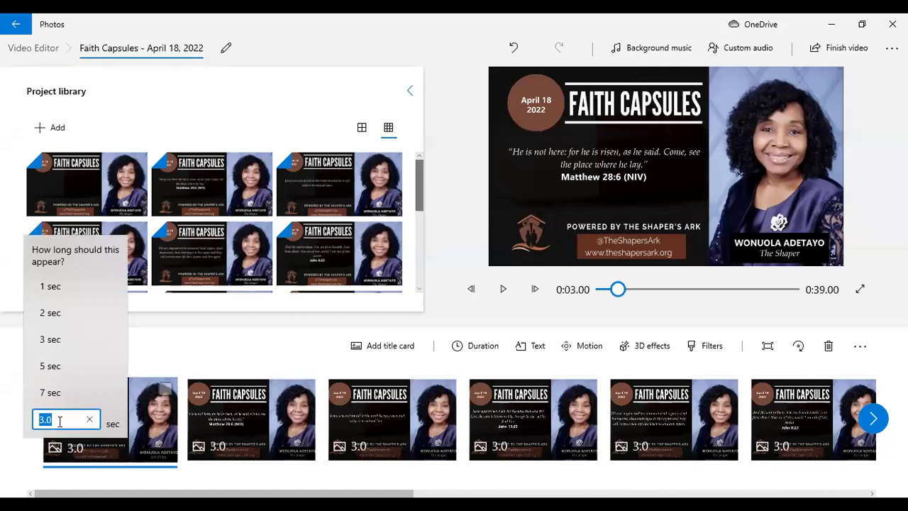
text(14)
key(Return)
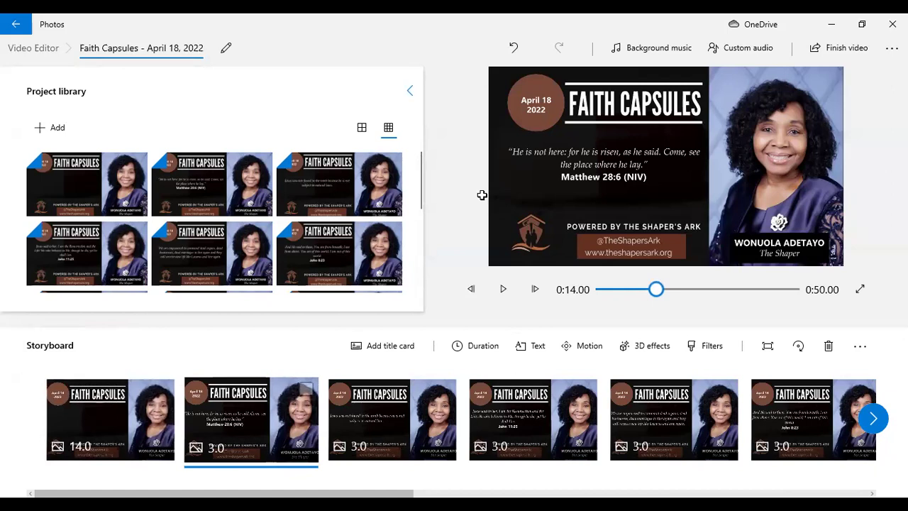
- Check the Excel timing sheet for the second slide, return to Photos and set that slide's duration to 28 seconds
key(alt+Tab)
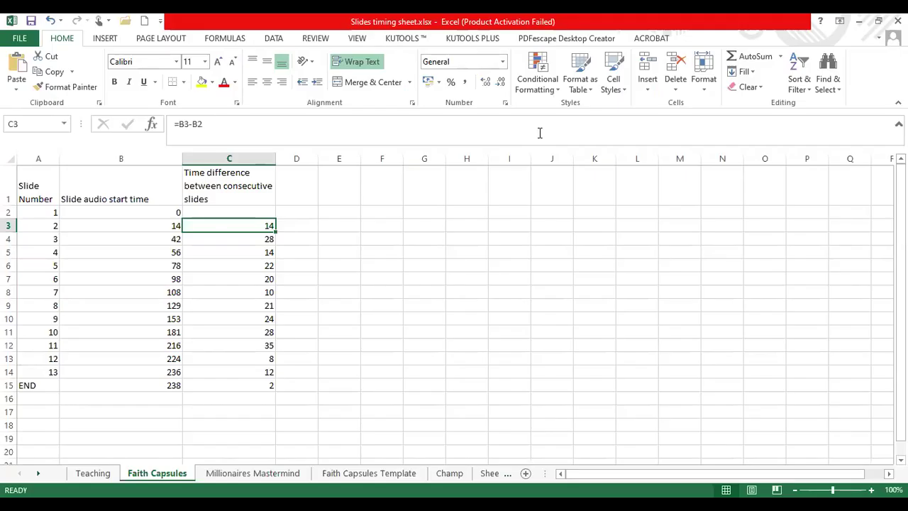
key(alt+Tab)
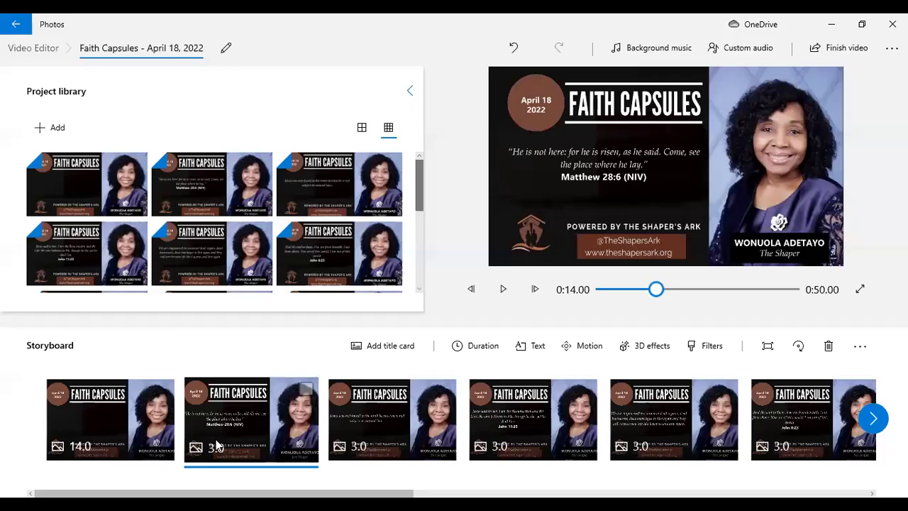
click(487, 346)
text(28)
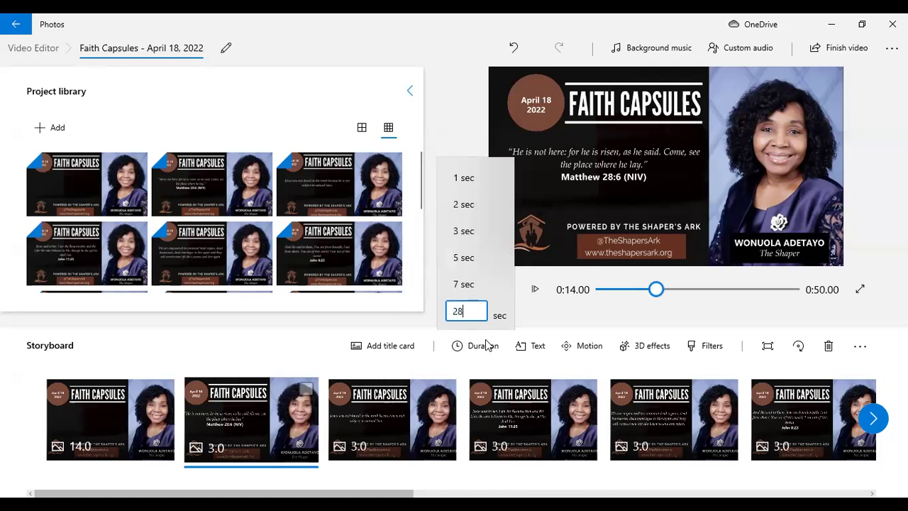
key(Return)
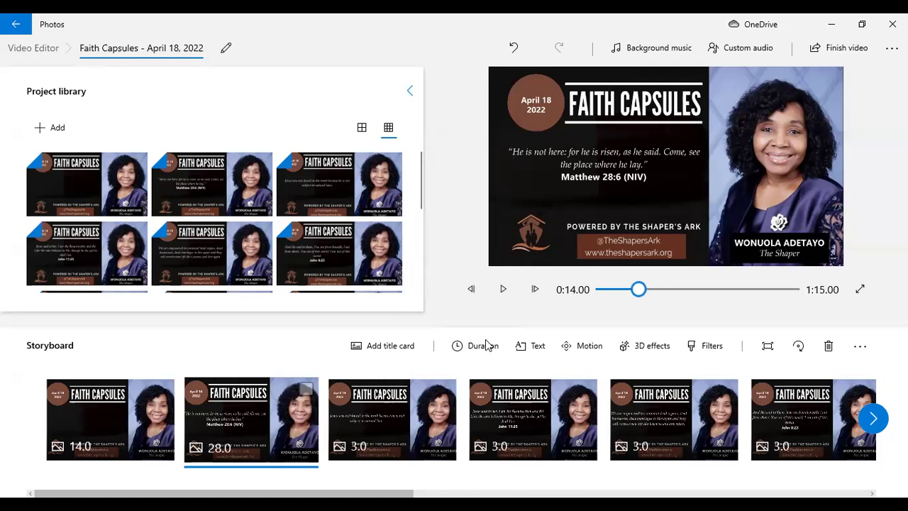
- Set the third storyboard slide's duration to 14 seconds
click(381, 430)
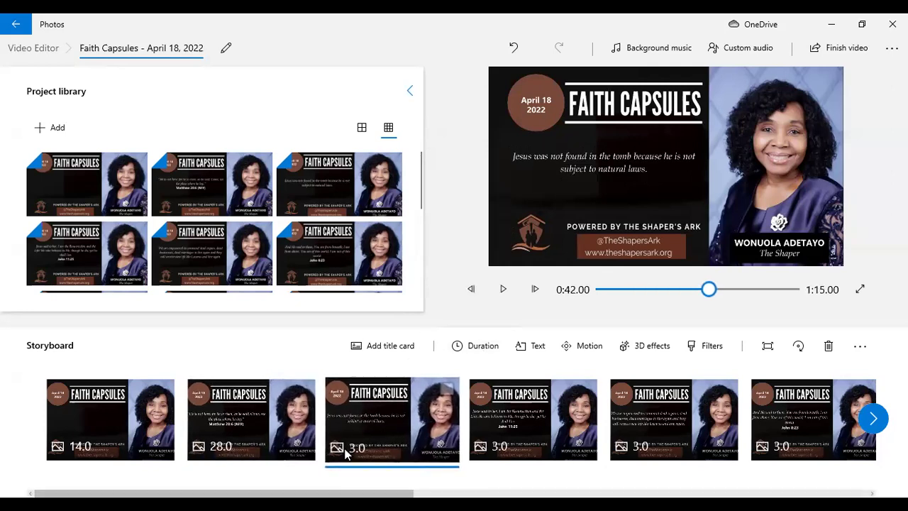
click(351, 449)
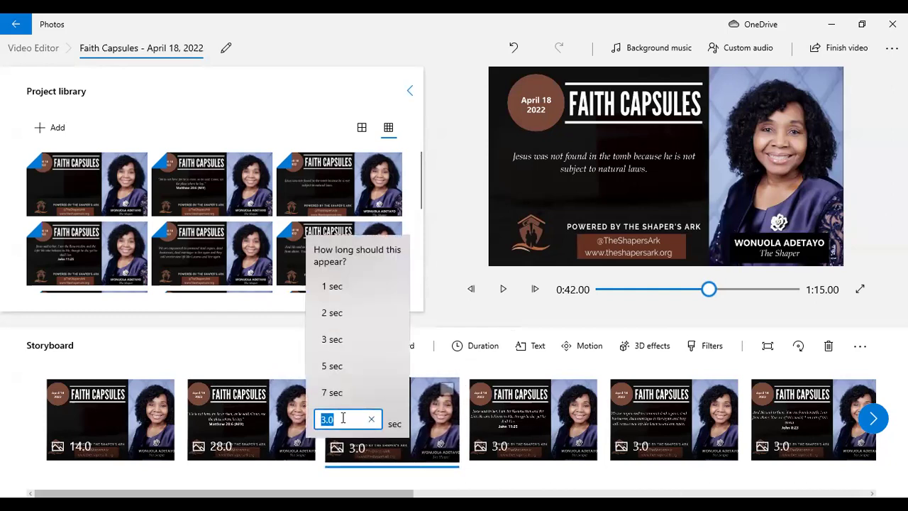
text(14)
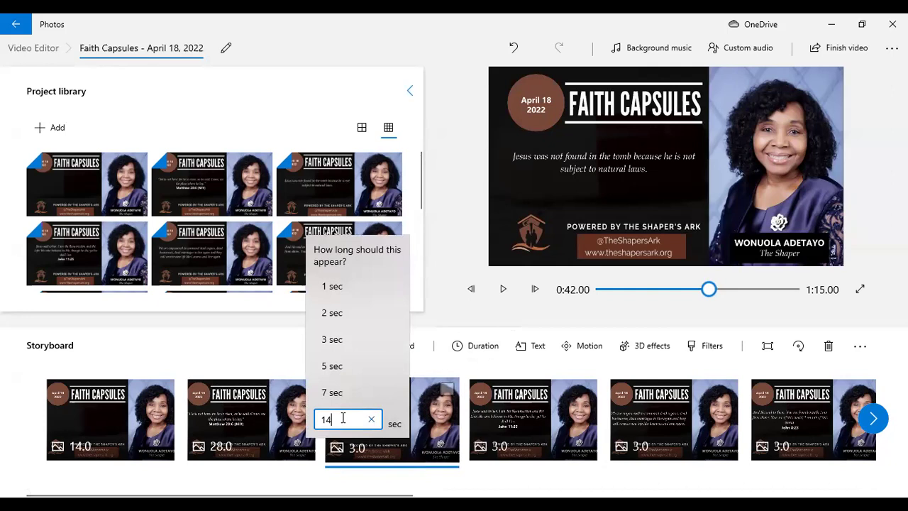
key(Return)
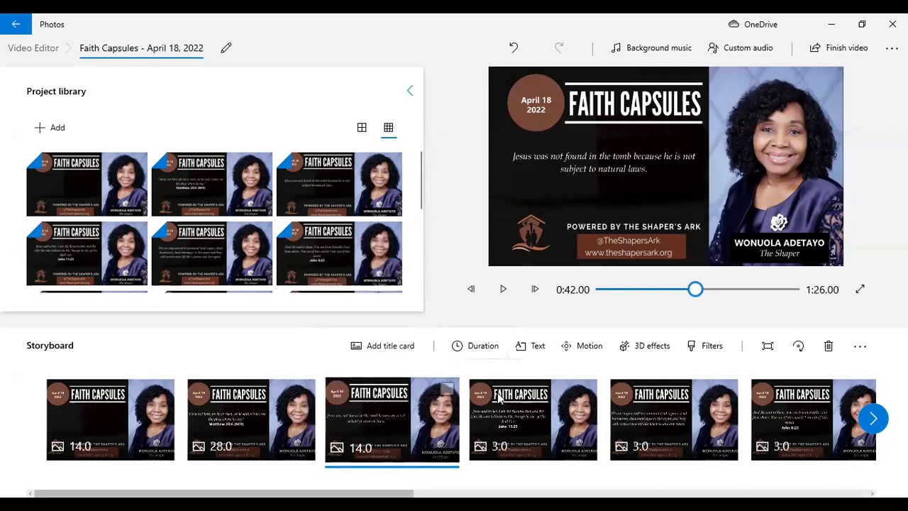
- Select the fourth storyboard slide, check its timing in the Excel sheet, and return to Photos to set its duration to 22 seconds
click(499, 399)
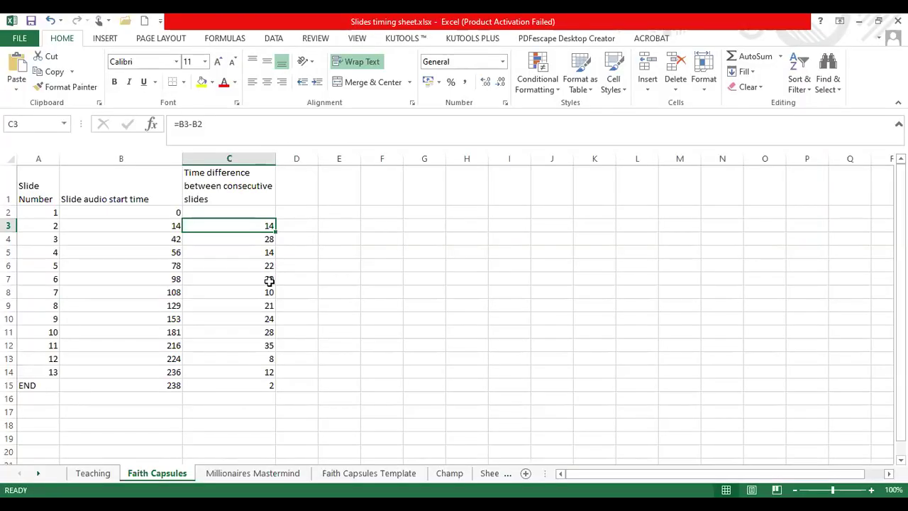
click(270, 281)
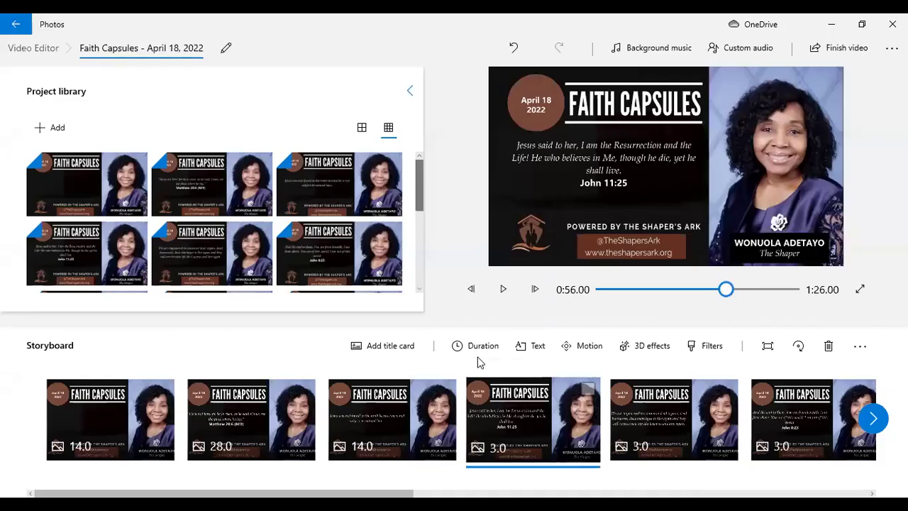
click(476, 348)
text(22)
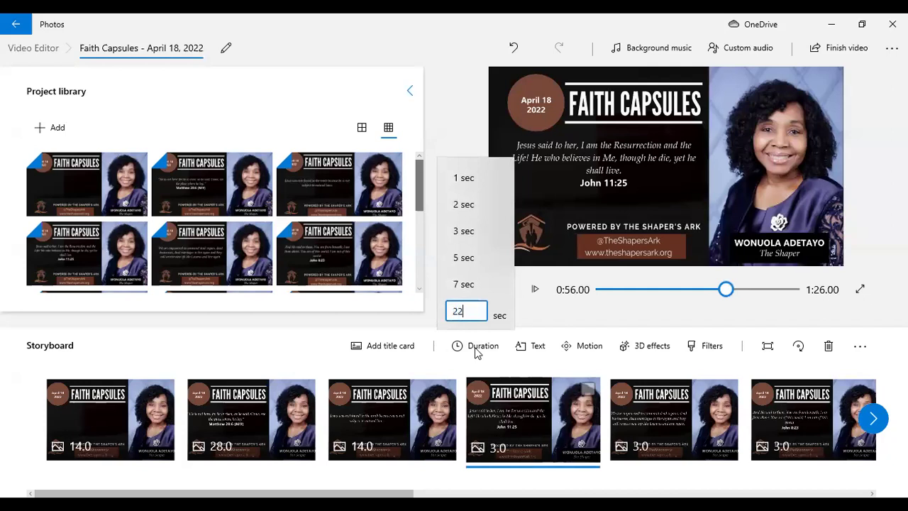
key(Return)
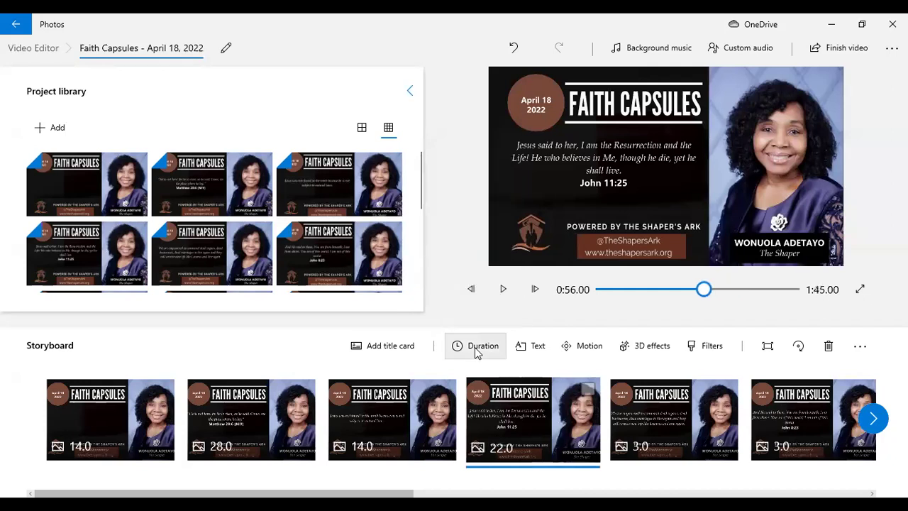
- Set the duration of the fifth storyboard slide, about commanding dead organs and businesses to live, to 20 seconds
click(629, 407)
click(485, 348)
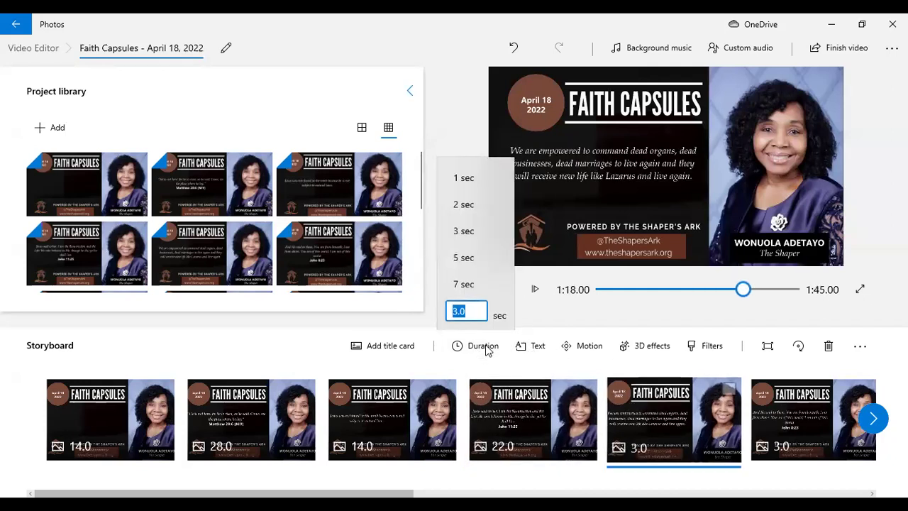
text(20)
key(Return)
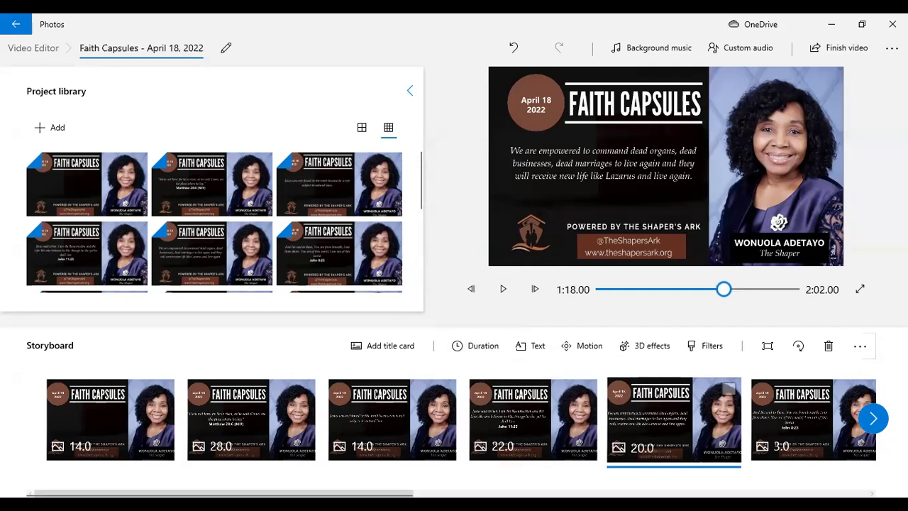
- Set the duration of the sixth storyboard slide, the John 8:23 quote, to 10 seconds
click(873, 420)
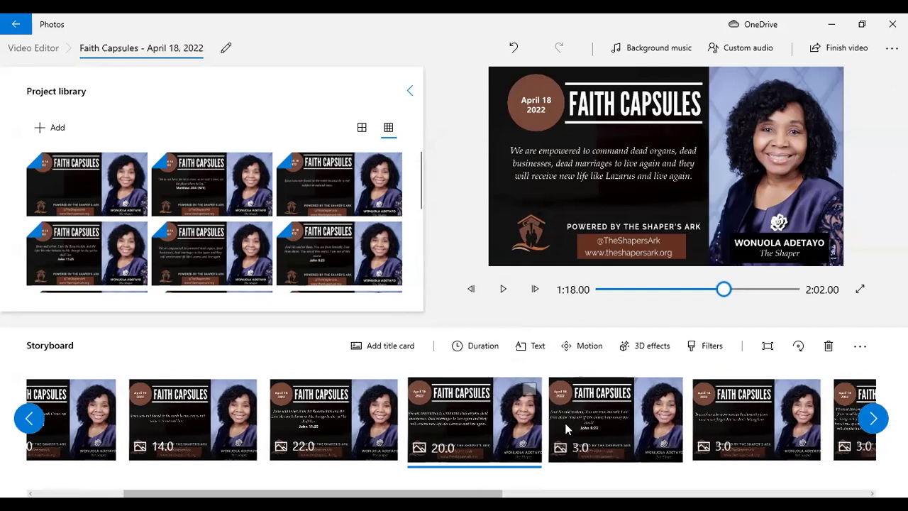
click(572, 424)
click(476, 345)
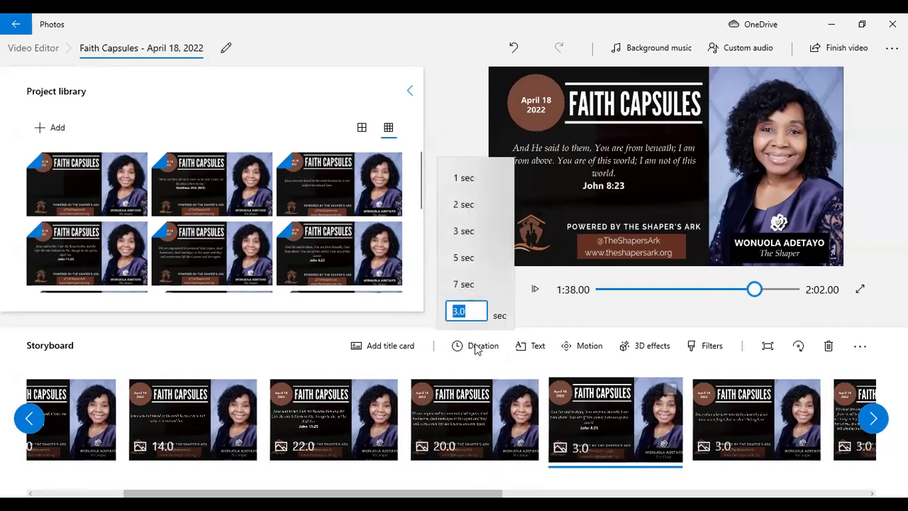
text(10)
key(Return)
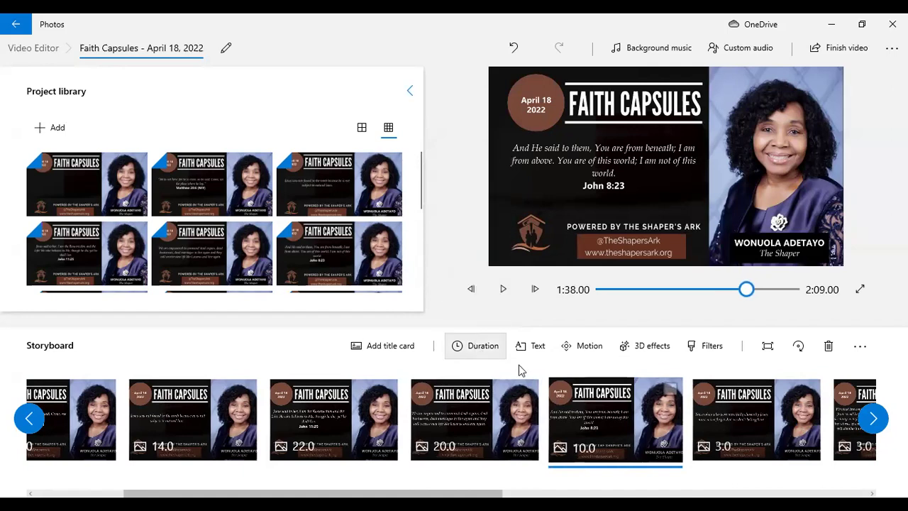
- Set the duration of the seventh storyboard slide, about those mercifully chosen by Jesus, to 21 seconds
click(738, 406)
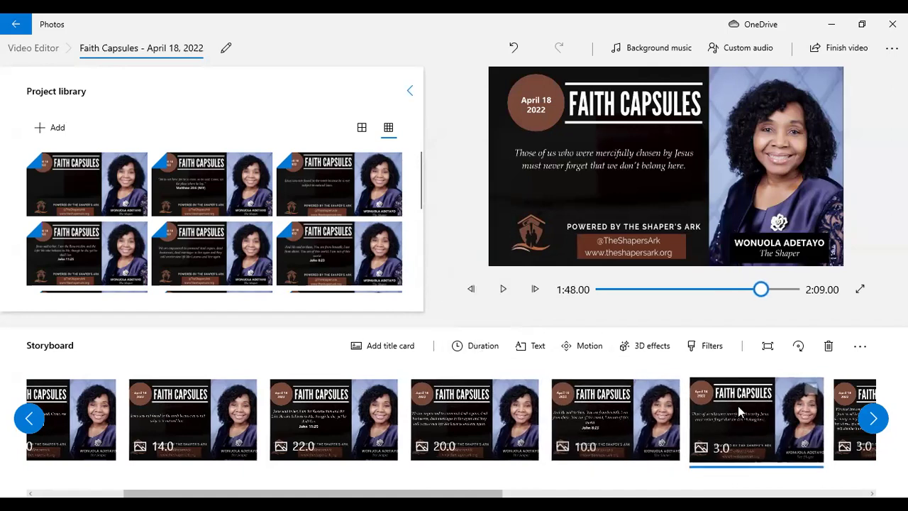
click(487, 355)
text(21)
key(Return)
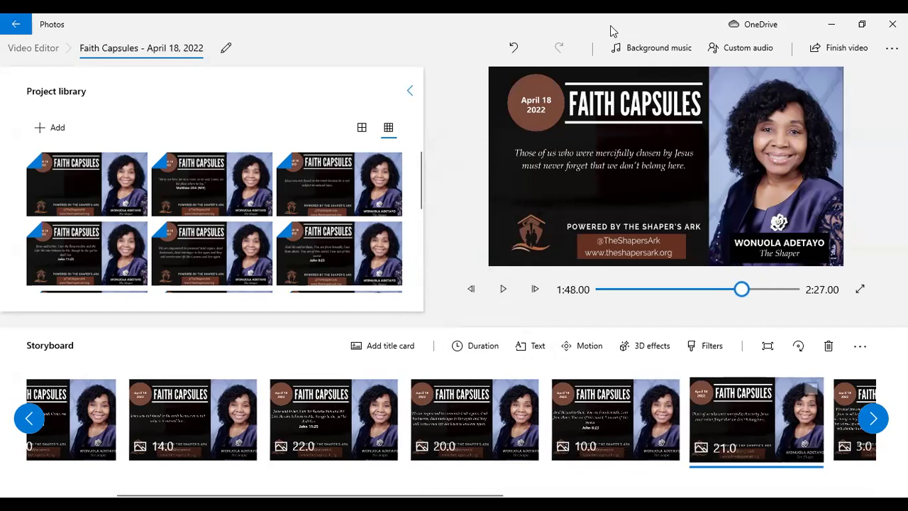
- Check the next time differences in the Excel timing sheet, return to Photos and set the eighth storyboard slide's duration to 24 seconds
key(alt+Tab)
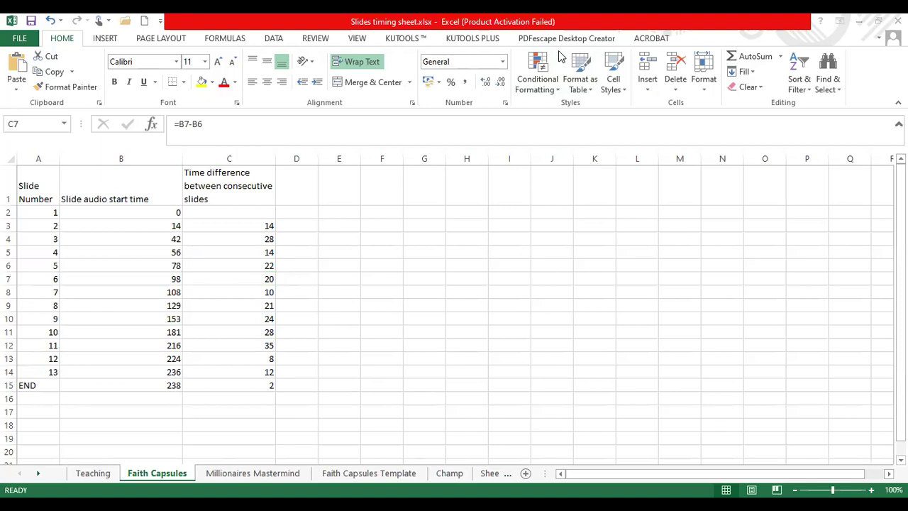
key(alt+Tab)
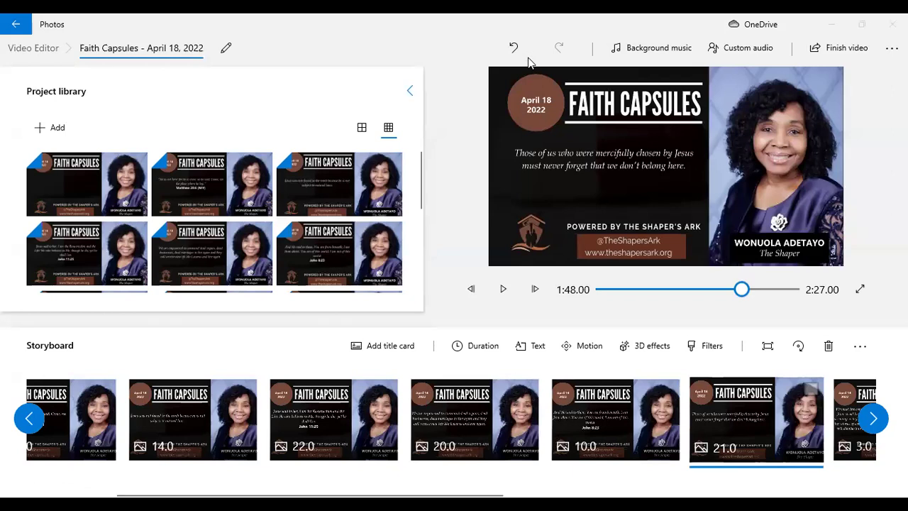
key(alt+Tab)
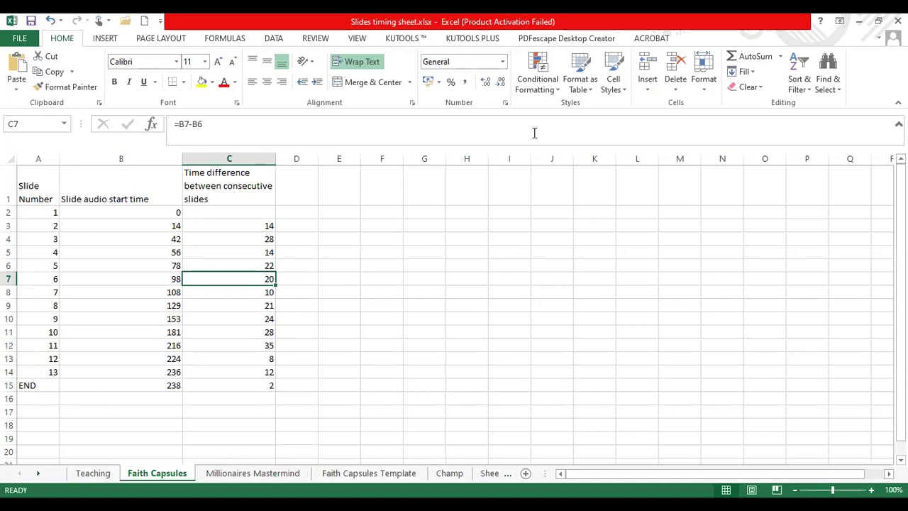
key(alt+Tab)
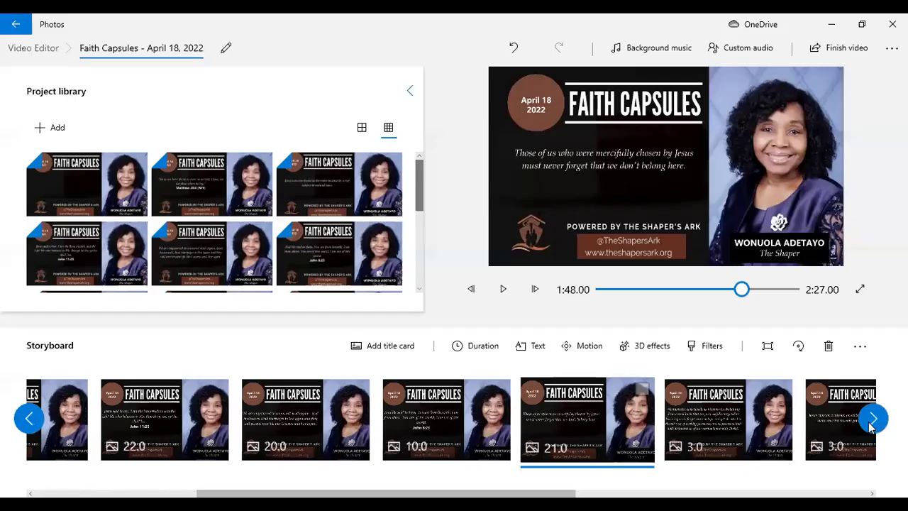
scroll(460, 436, right, 3)
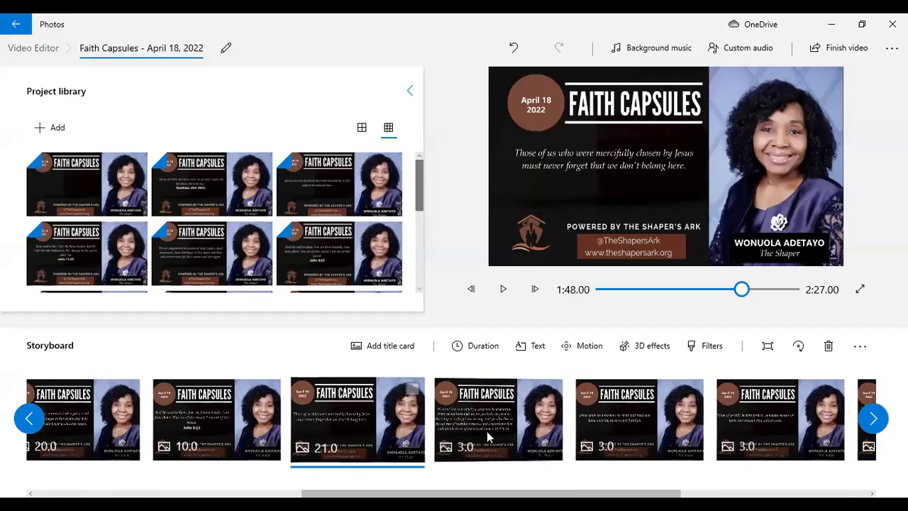
click(487, 431)
click(466, 346)
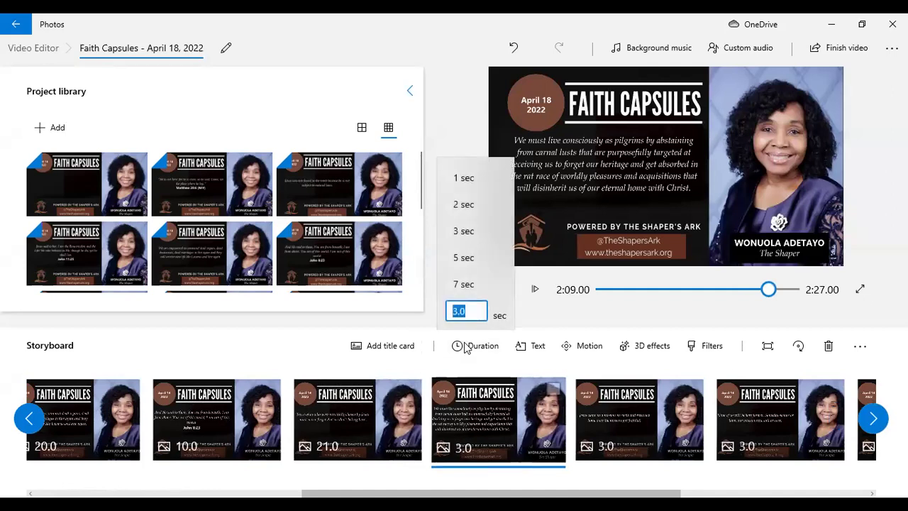
text(24)
key(Return)
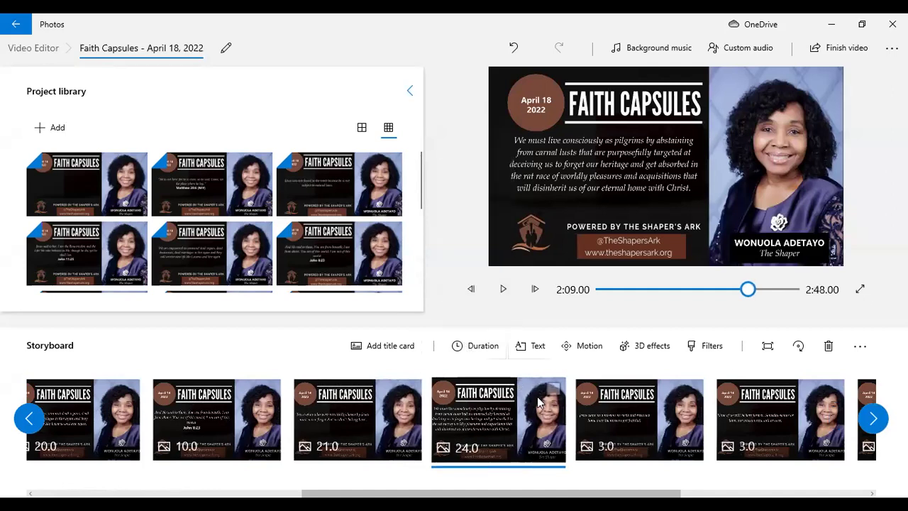
- Set the duration of the ninth storyboard slide, about Jesus coming on a mission, to 28 seconds
click(630, 420)
click(486, 350)
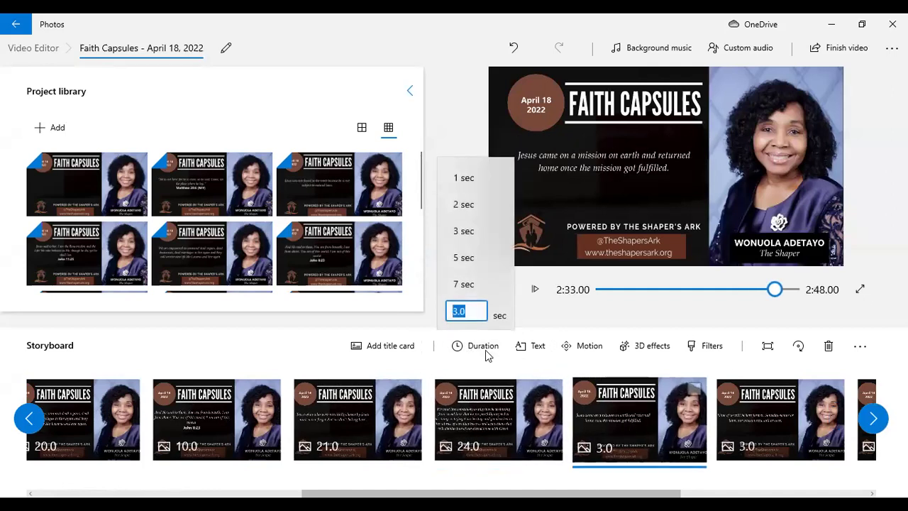
text(28)
key(Return)
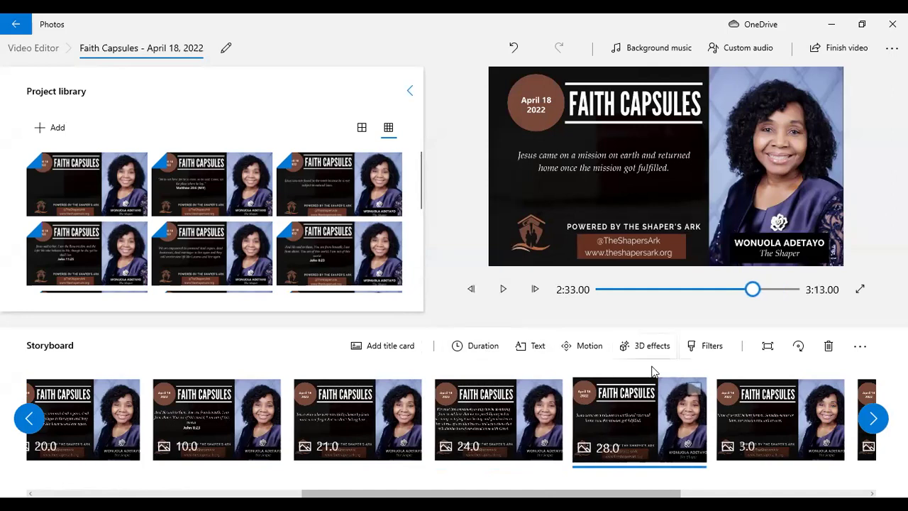
- Set the duration of the tenth storyboard slide, "None of us will be here forever", to 35 seconds
click(878, 413)
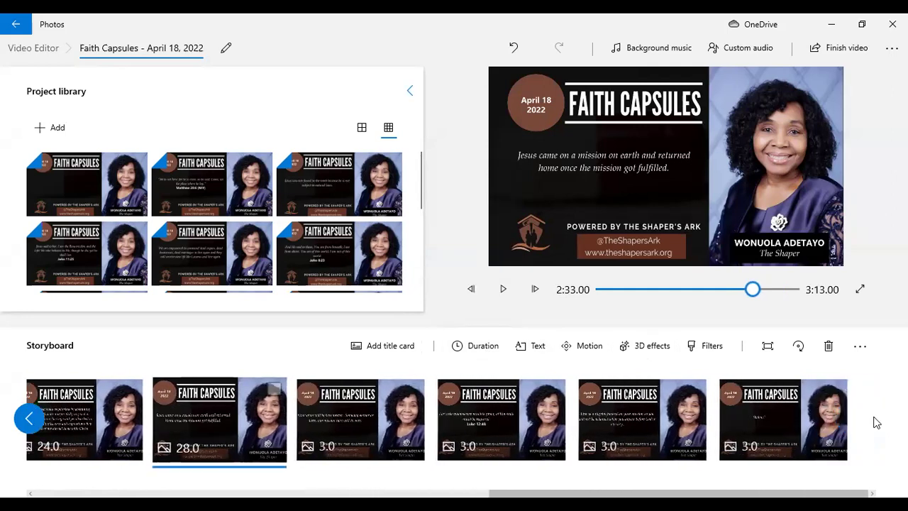
click(400, 411)
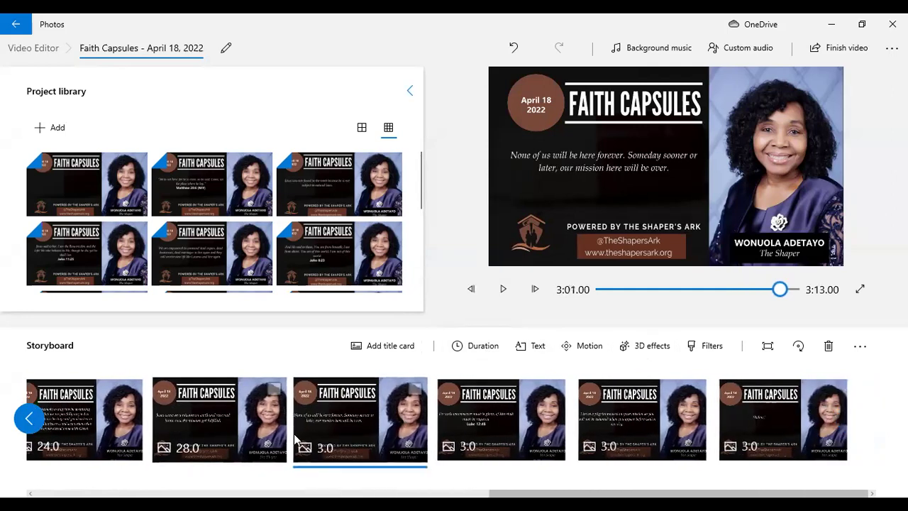
click(485, 348)
text(35)
key(Return)
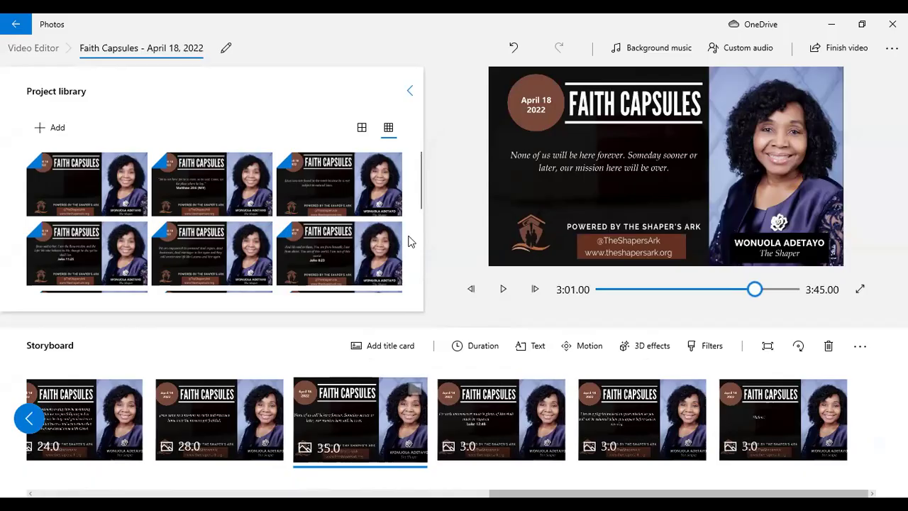
- Check the remaining timings in the Excel sheet, return to Photos and set the Luke 12:48 slide's duration to 8 seconds
key(alt+Tab)
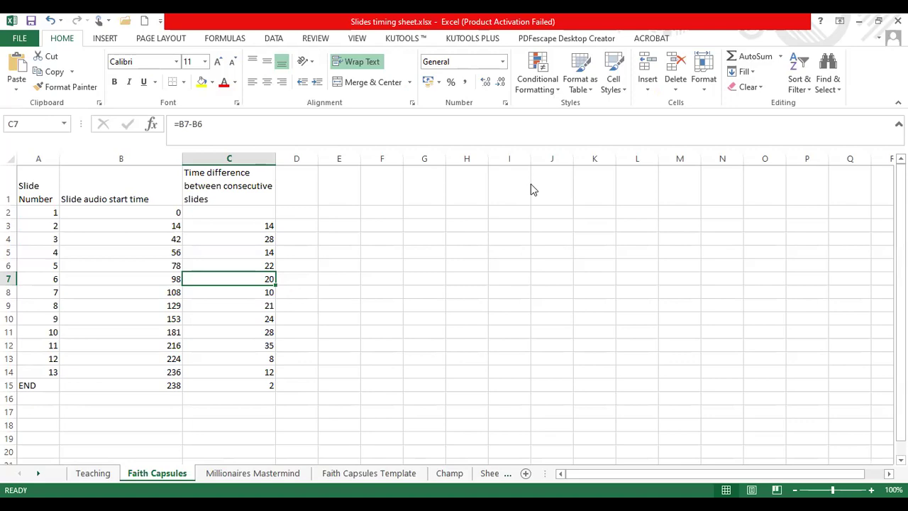
key(alt+Tab)
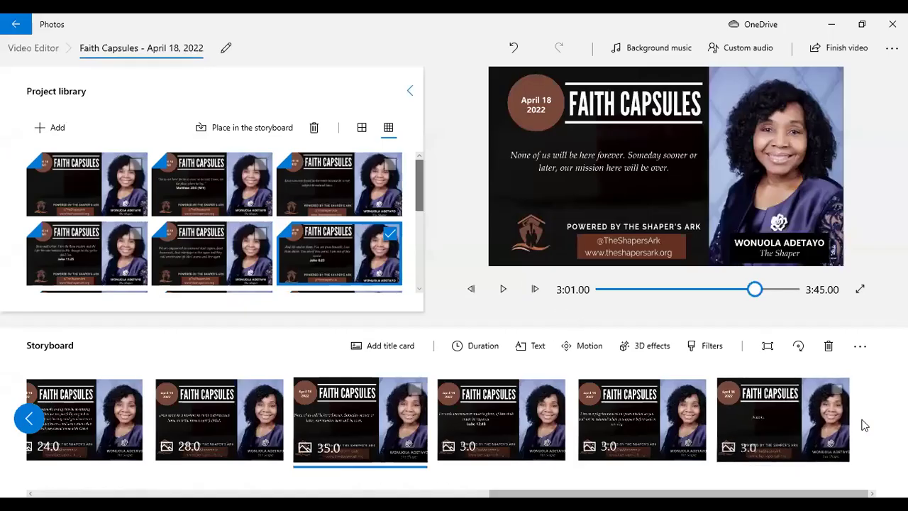
click(464, 423)
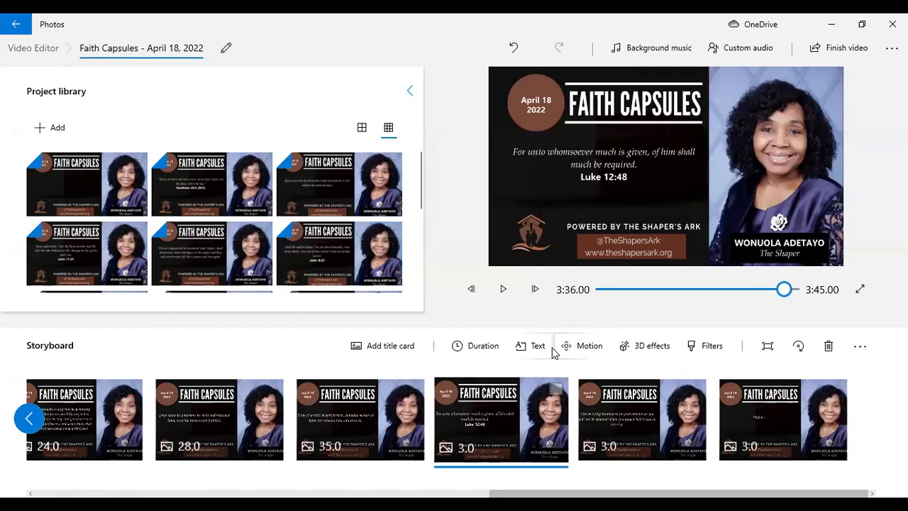
click(463, 346)
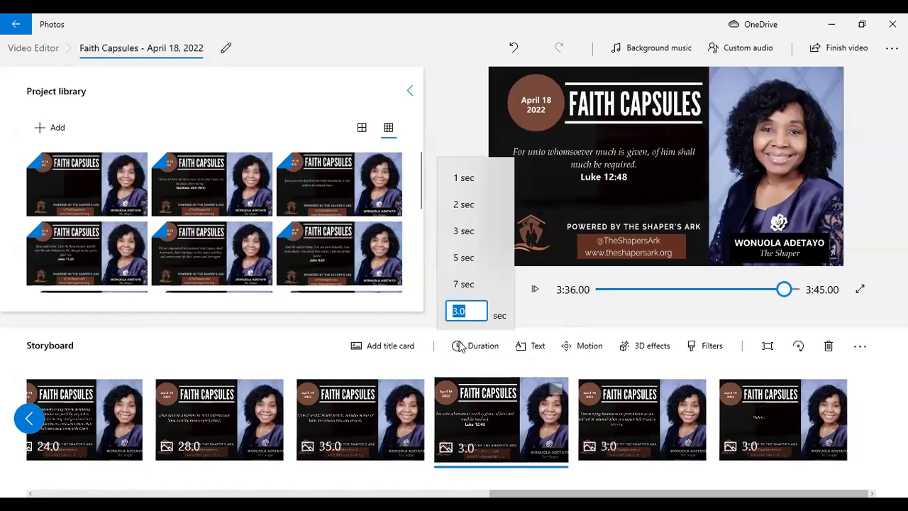
text(8)
key(Return)
- Set the duration of the twelfth storyboard slide, "Live as a pilgrim focused on your mission", to 12 seconds
click(631, 417)
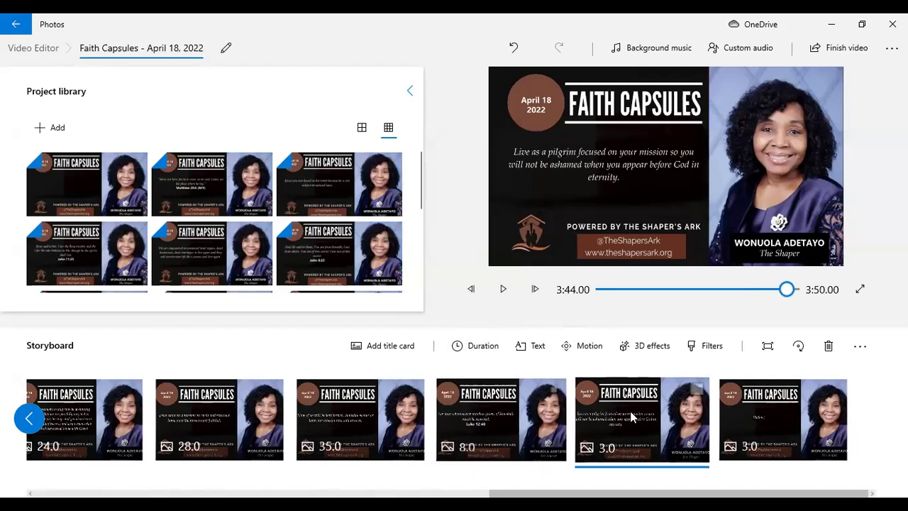
click(470, 351)
text(12)
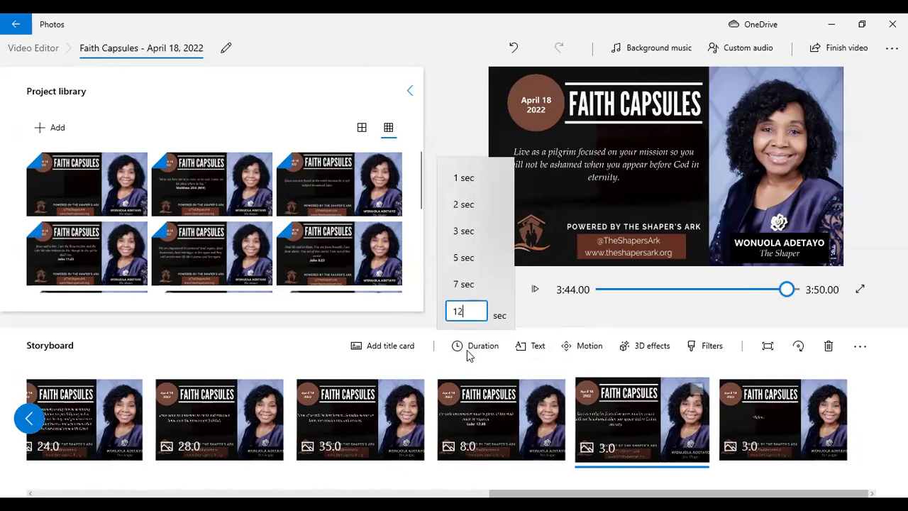
key(Return)
- Set the duration of the last storyboard slide, "Shalom!", to 12 seconds
click(777, 423)
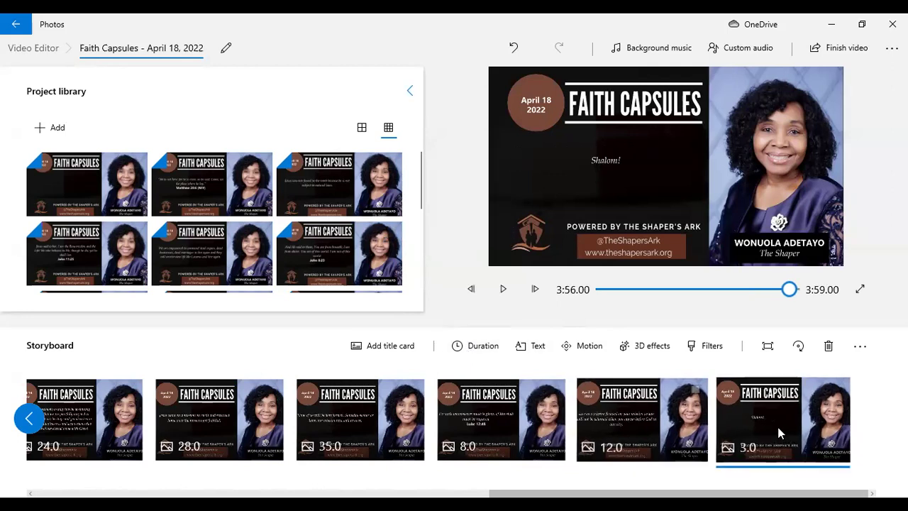
click(484, 345)
text(12)
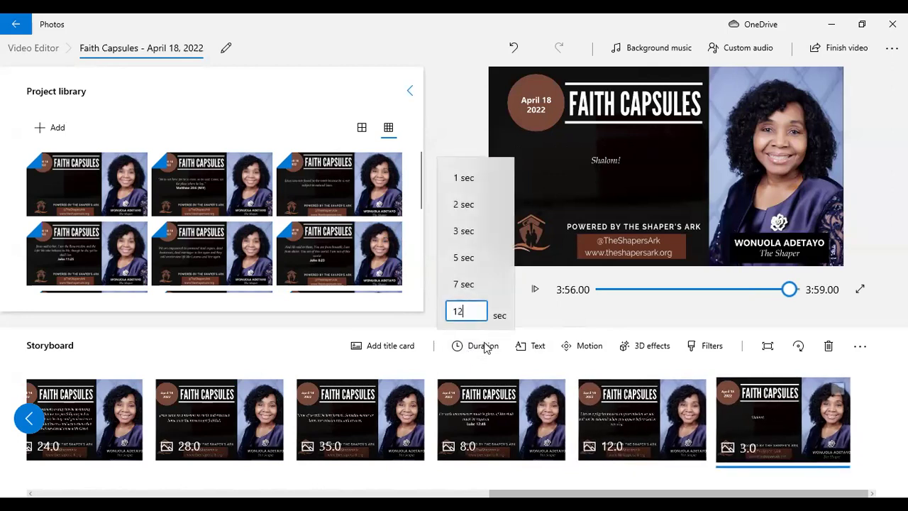
key(Return)
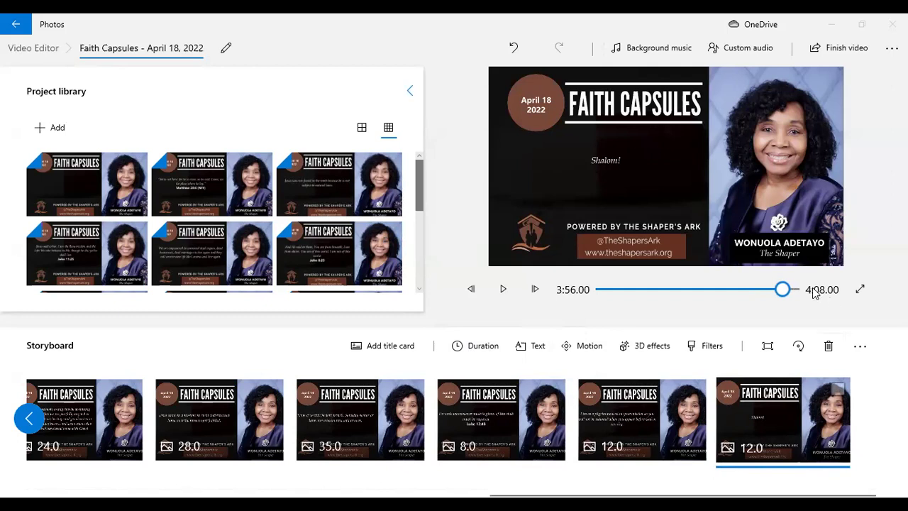
- Check the video's total length against the April 18 audio file and the time differences in the Excel timing sheet
drag(784, 291, 817, 294)
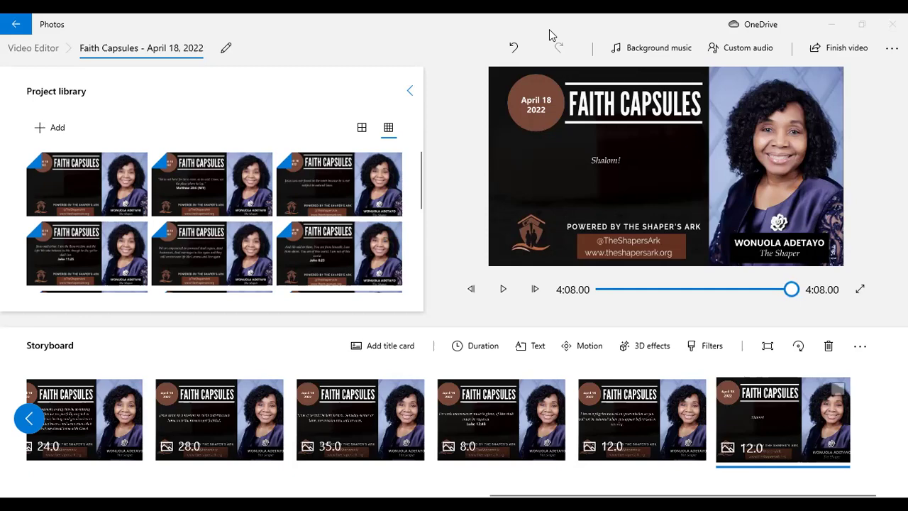
key(alt+Tab)
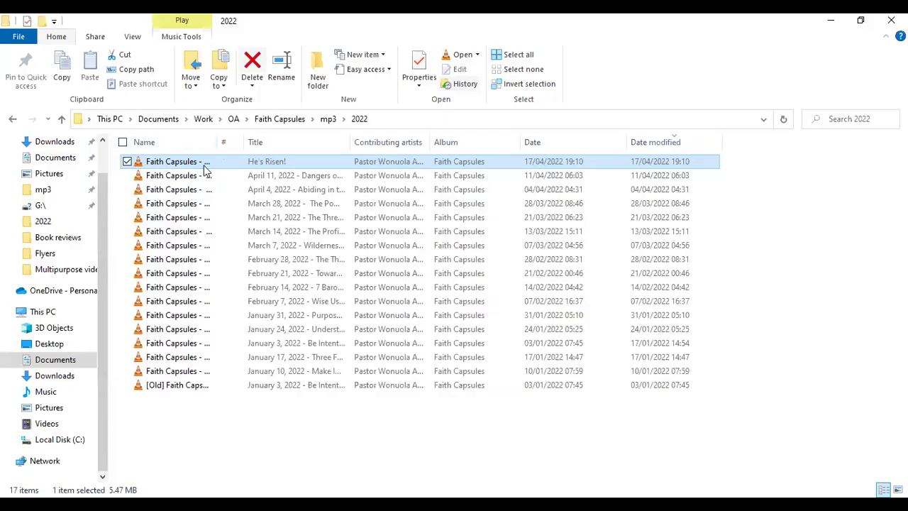
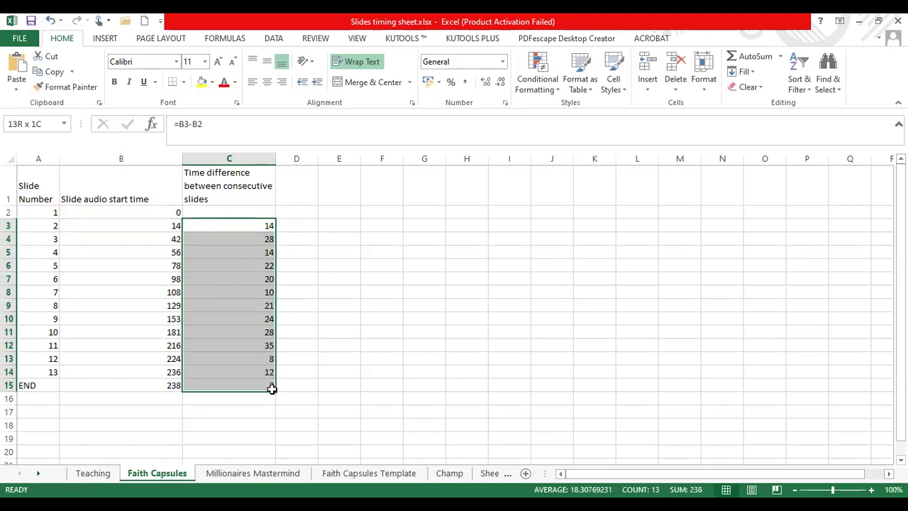
key(Escape)
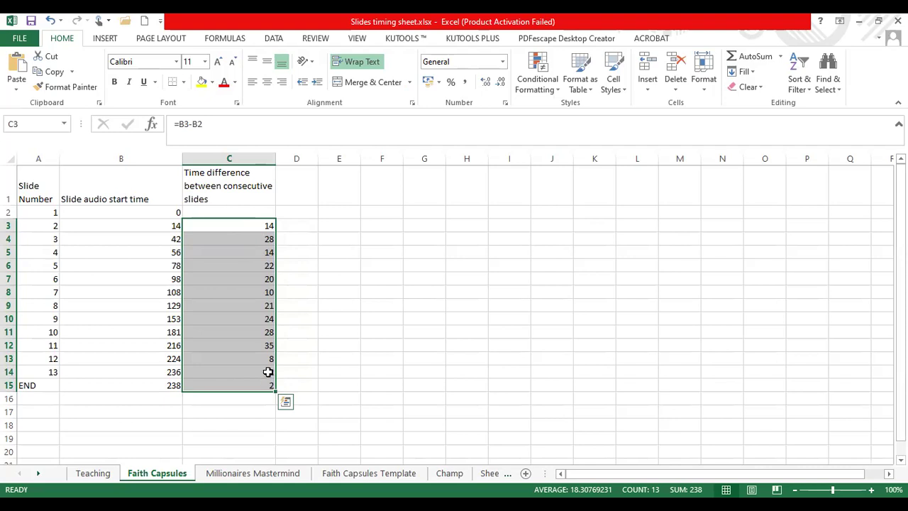
click(254, 371)
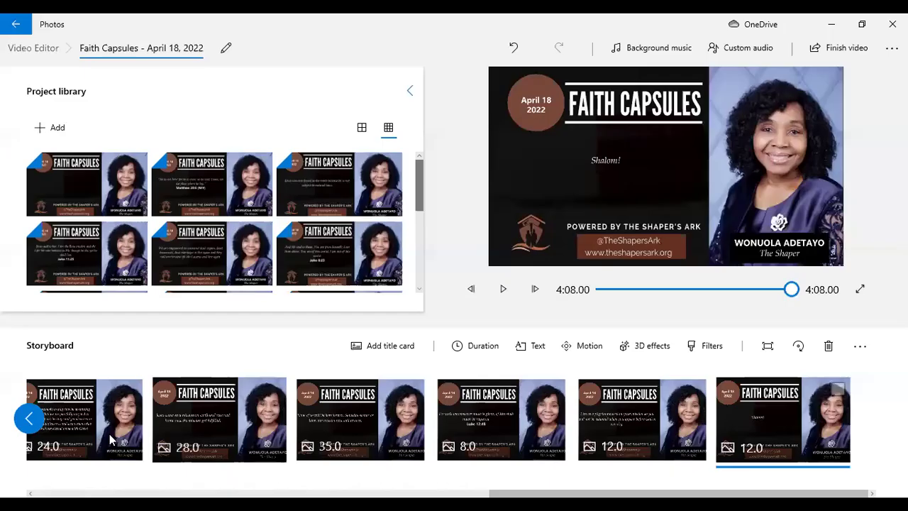
- Compare the storyboard slide durations in Photos, from the first slide to the last, with the time differences in the Excel timing sheet
click(29, 420)
click(26, 420)
click(26, 420)
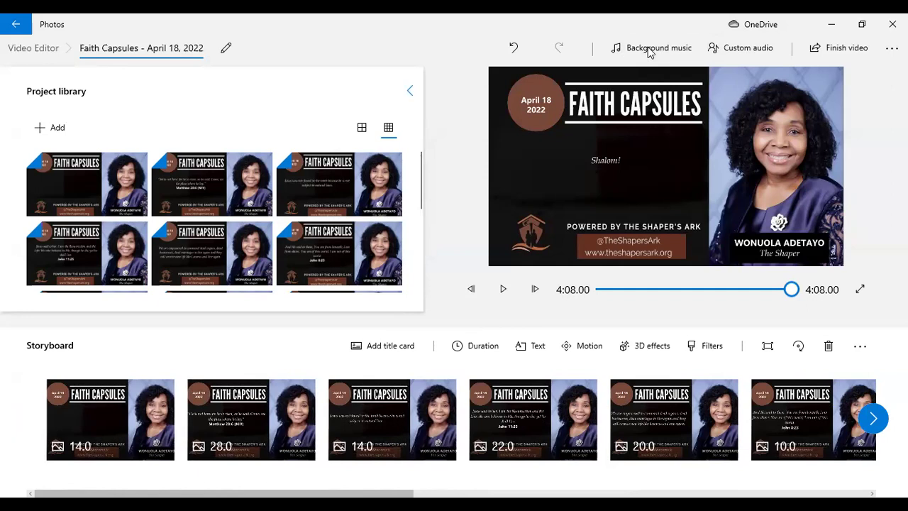
key(alt+Tab)
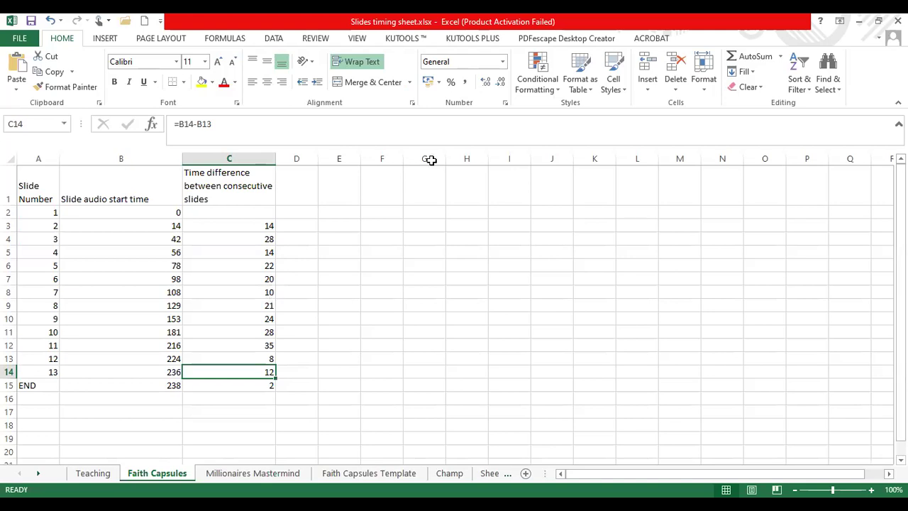
key(alt+Tab)
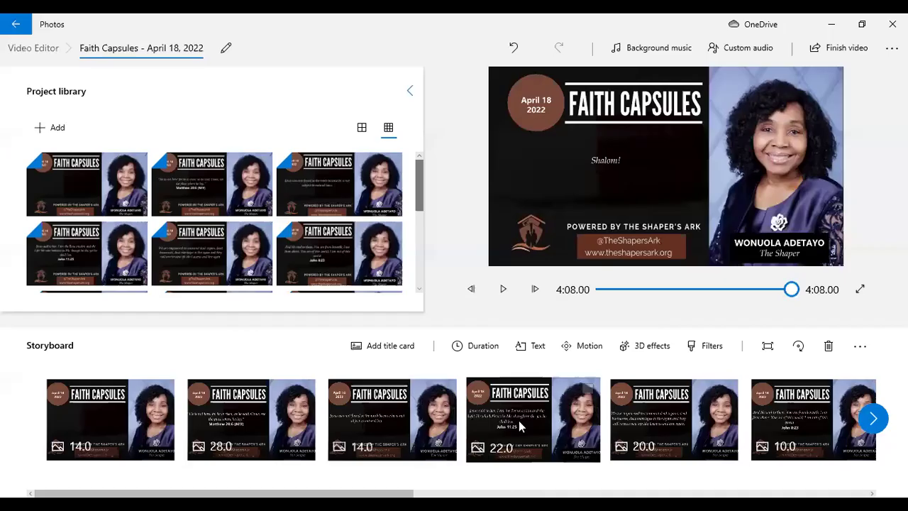
click(873, 419)
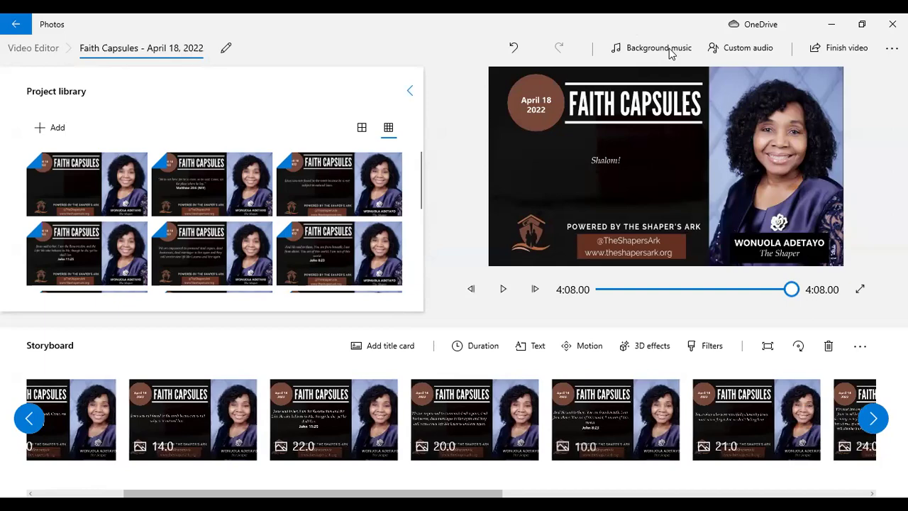
key(alt+Tab)
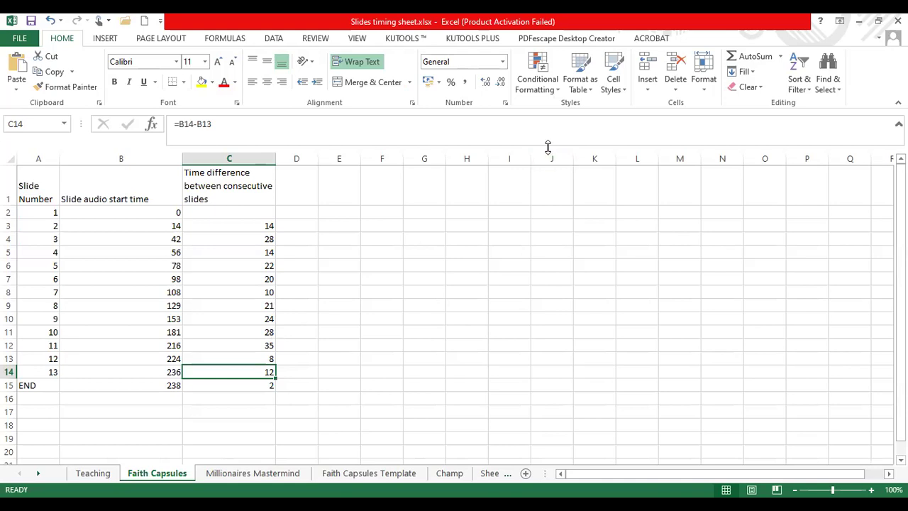
key(alt+Tab)
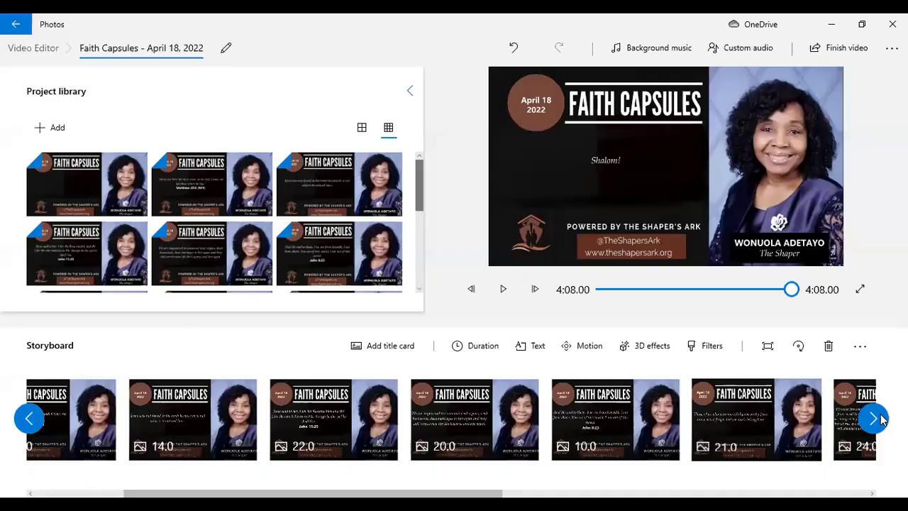
click(875, 419)
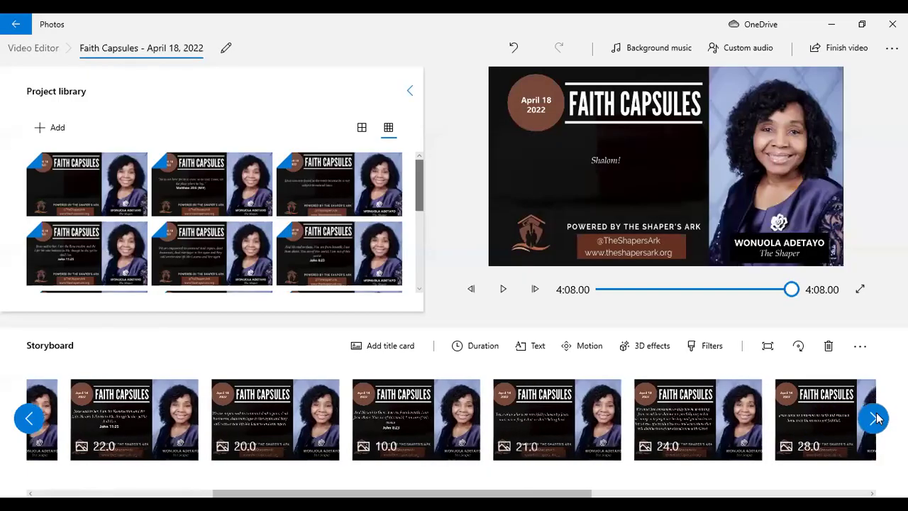
click(874, 418)
click(874, 418)
click(874, 418)
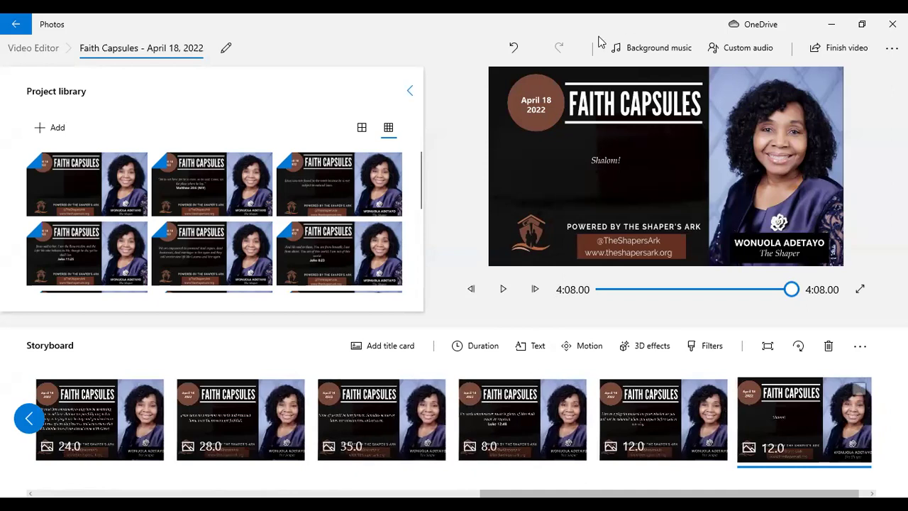
key(alt+Tab)
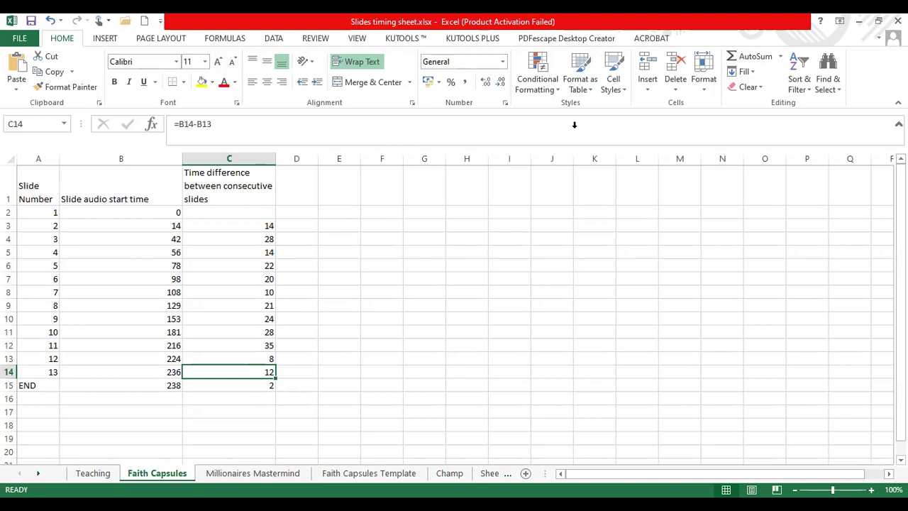
key(alt+Tab)
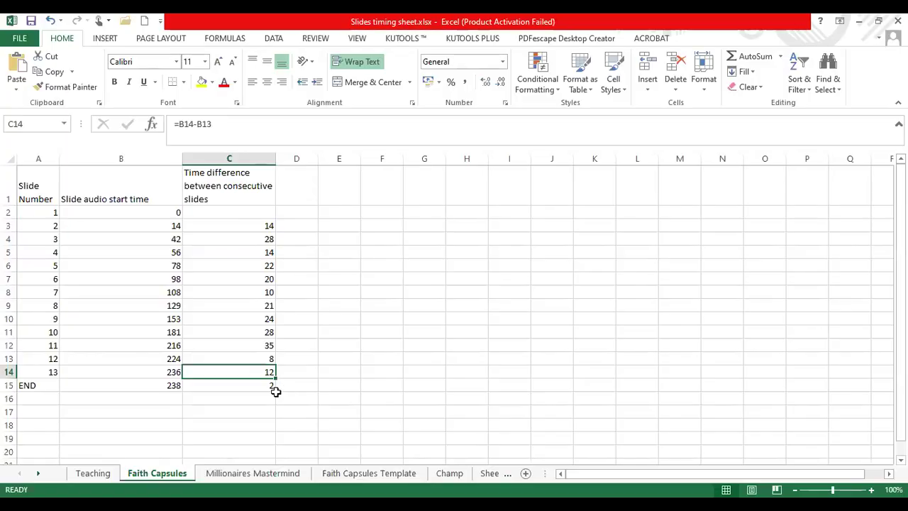
- Check the END row's time difference in Excel, return to Photos and set the "Shalom!" slide's duration to 2 seconds
click(263, 387)
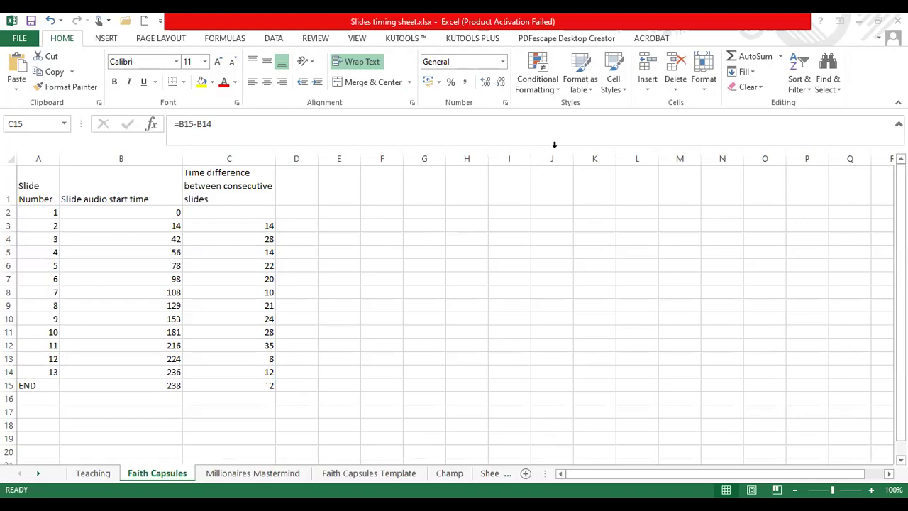
key(alt+Tab)
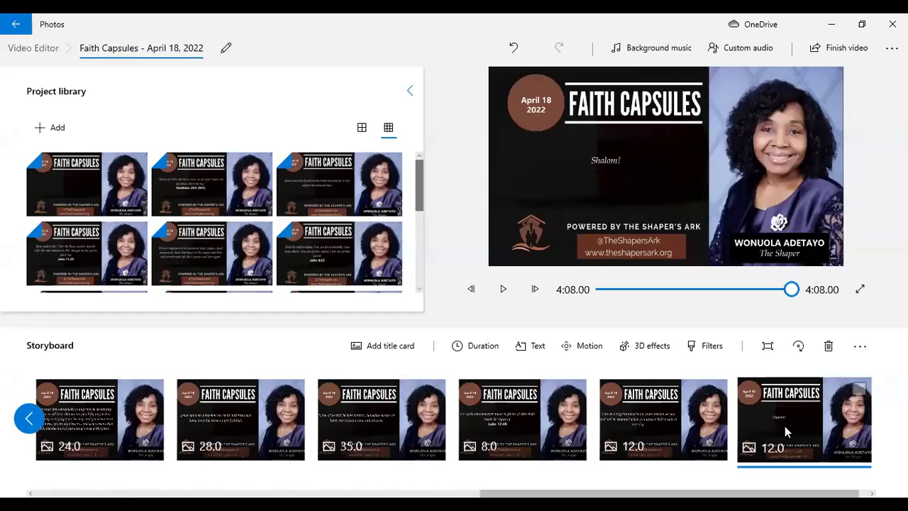
click(478, 348)
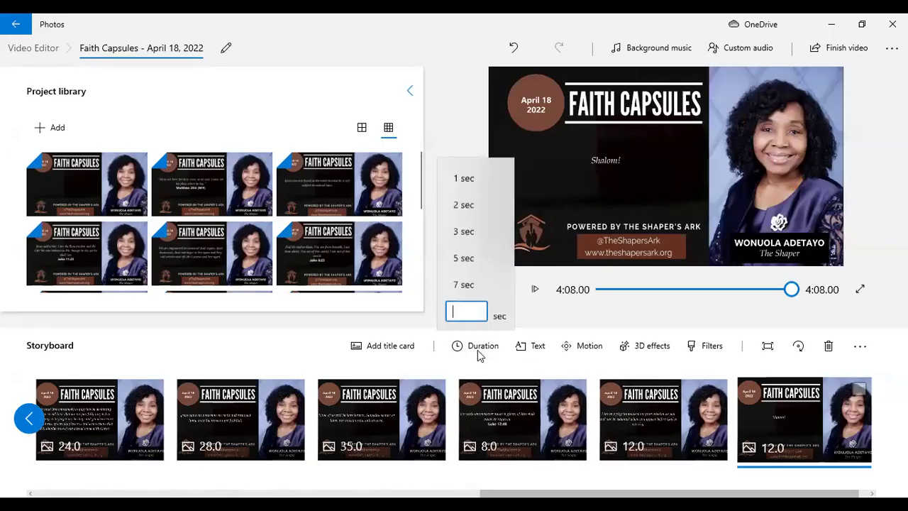
text(2)
key(Return)
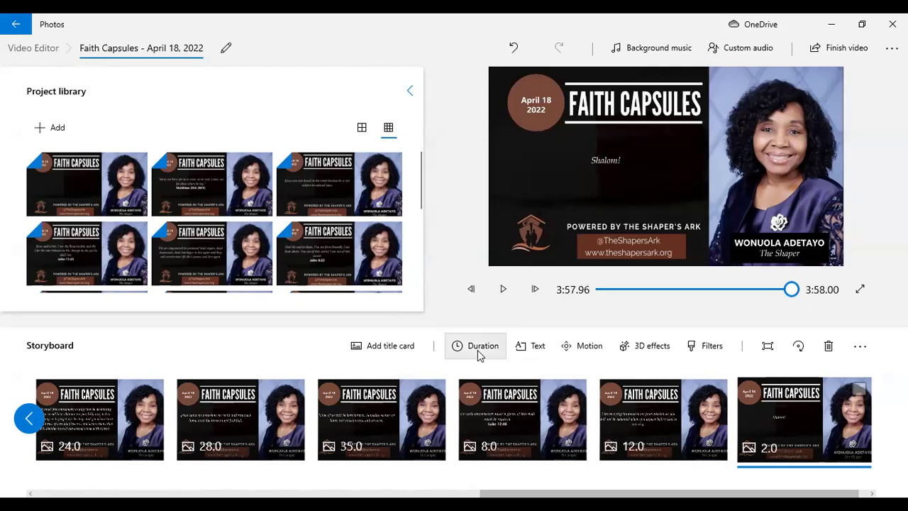
click(792, 289)
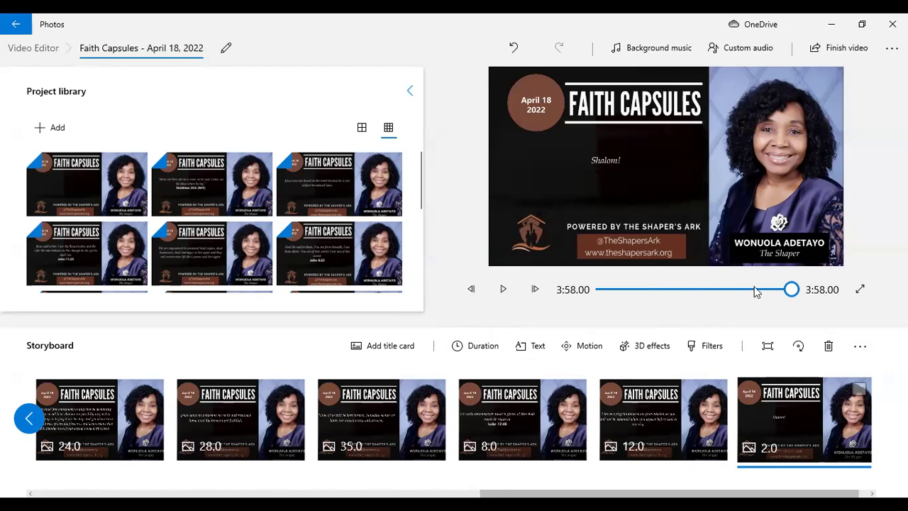
- Preview the video from the beginning through the change to the second slide, pause it and return to the first slide
drag(793, 290, 601, 290)
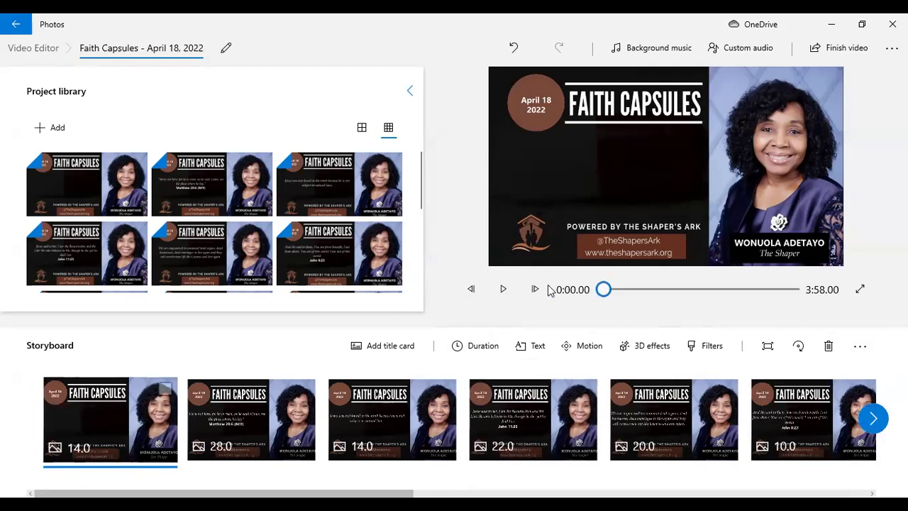
click(503, 290)
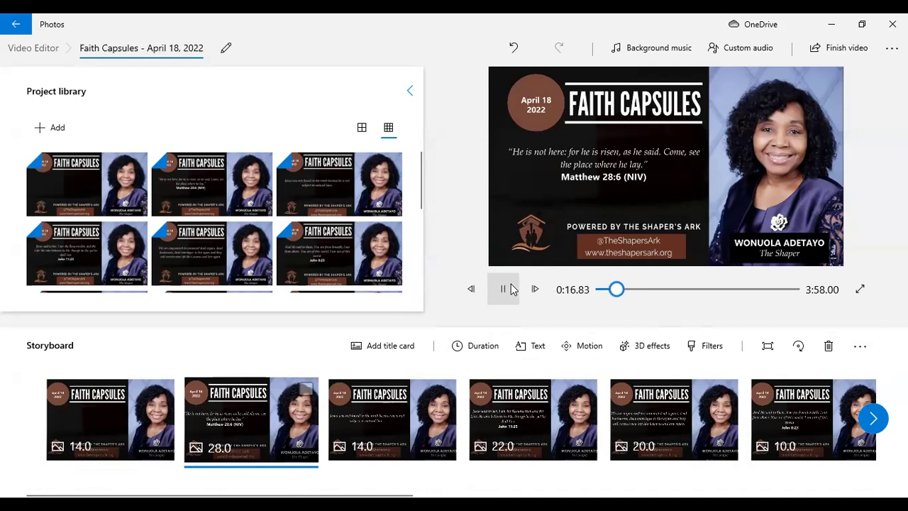
click(503, 289)
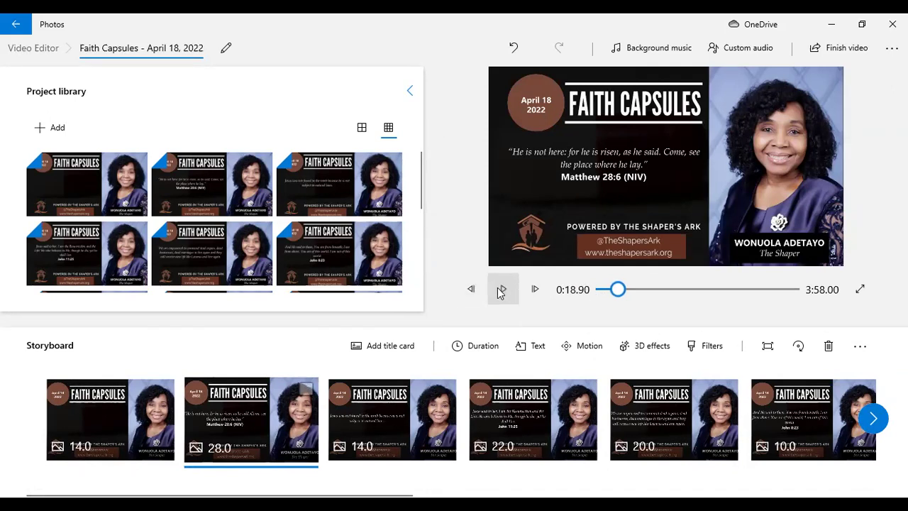
click(70, 404)
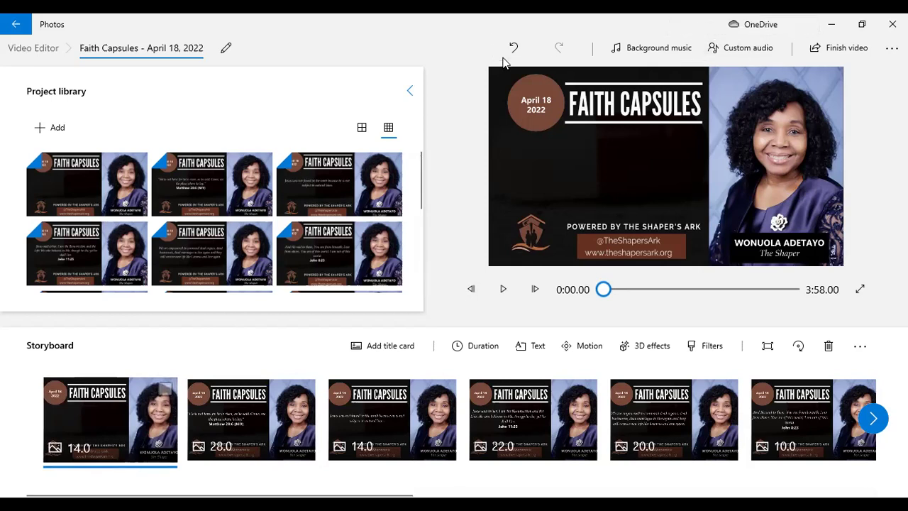
- Add Faith Capsules - April 18, 2022.mp3 from the Faith Capsules mp3/2022 folder as the video's custom audio
click(735, 49)
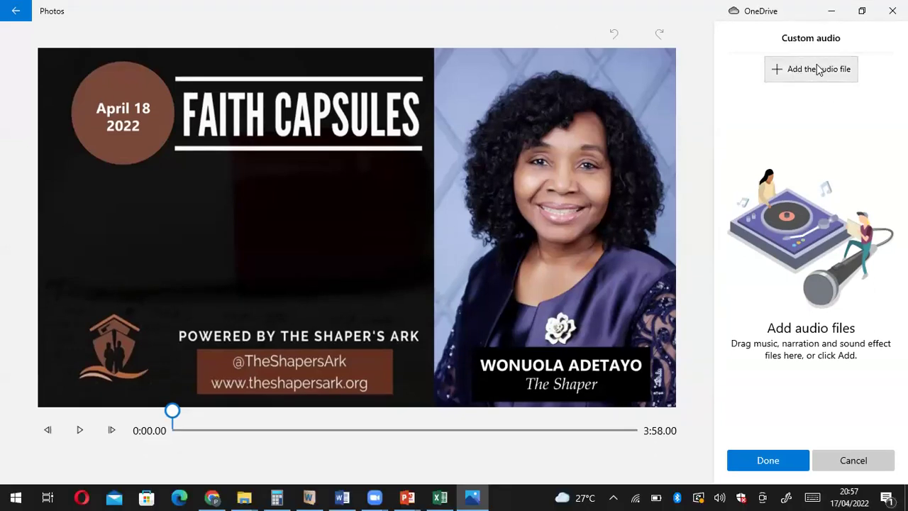
click(819, 69)
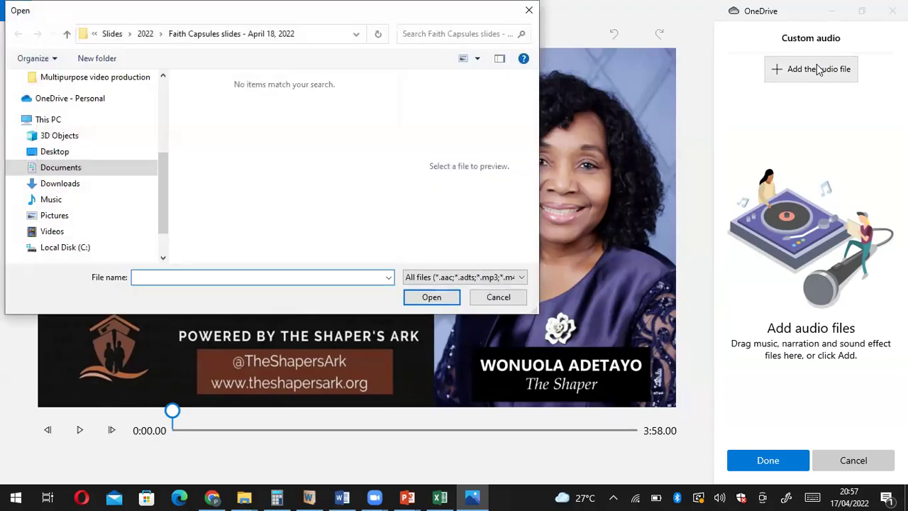
click(146, 35)
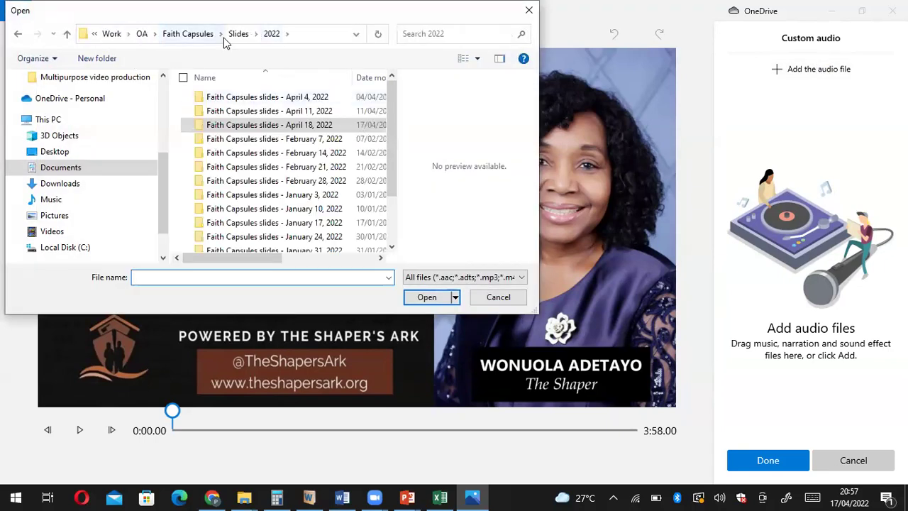
click(192, 34)
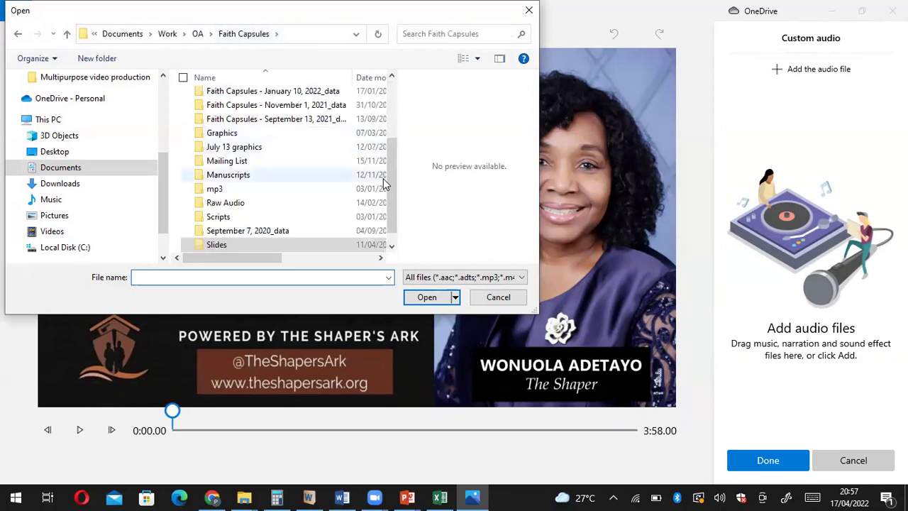
scroll(392, 177, down, 1)
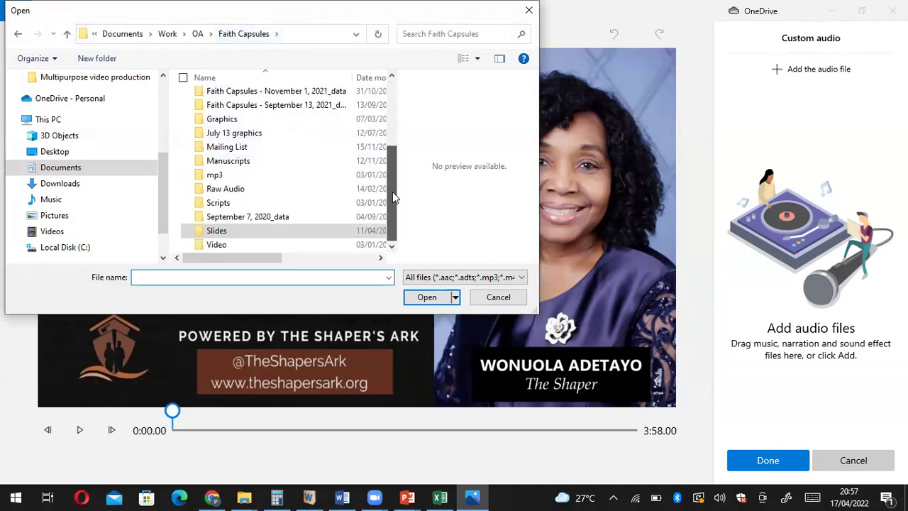
double_click(213, 175)
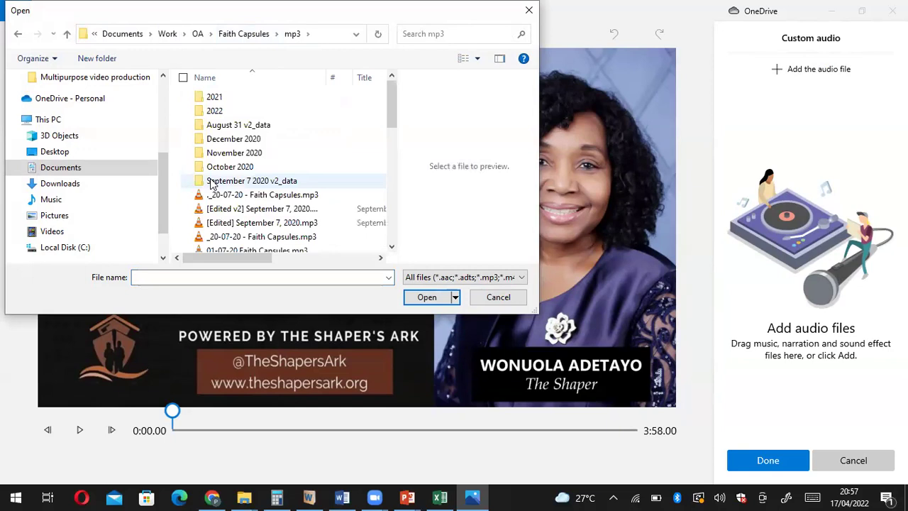
double_click(227, 111)
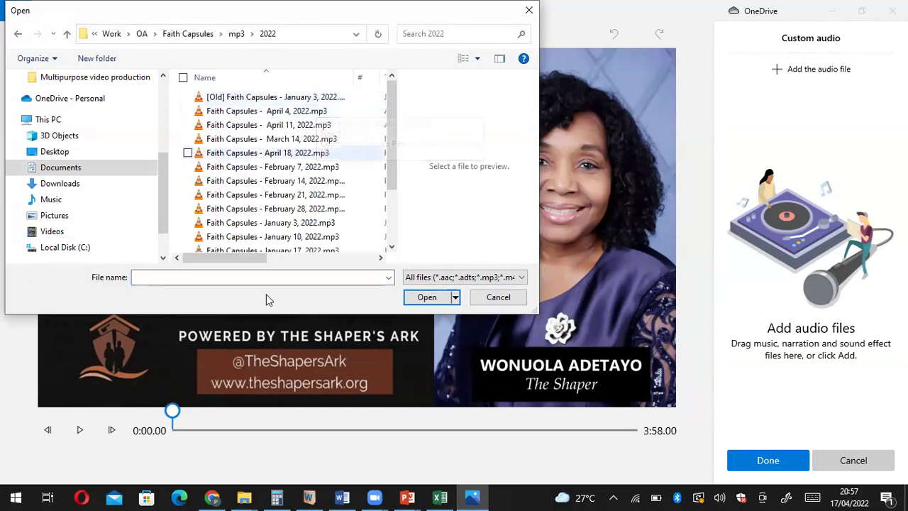
click(248, 156)
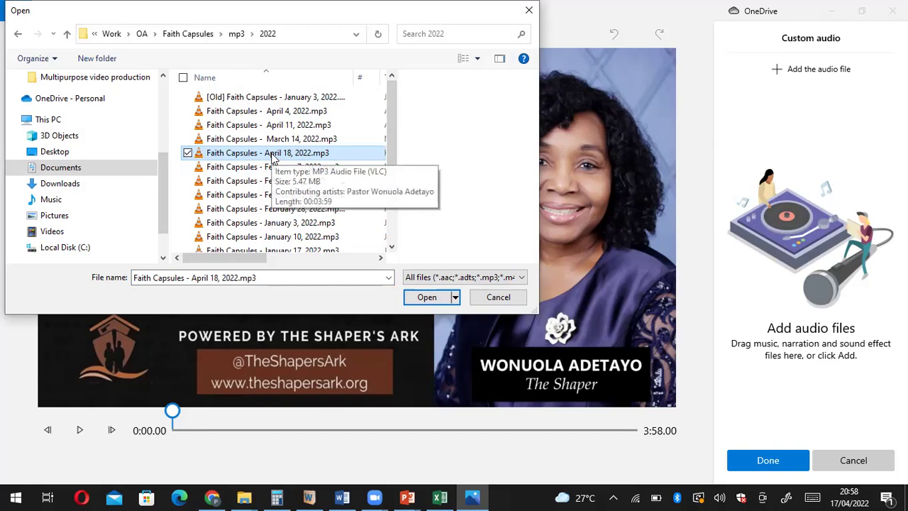
click(425, 301)
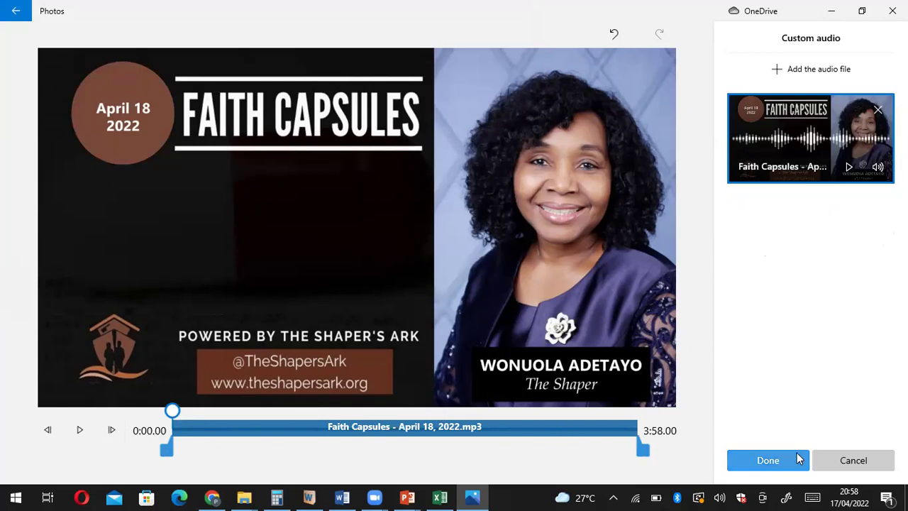
click(771, 462)
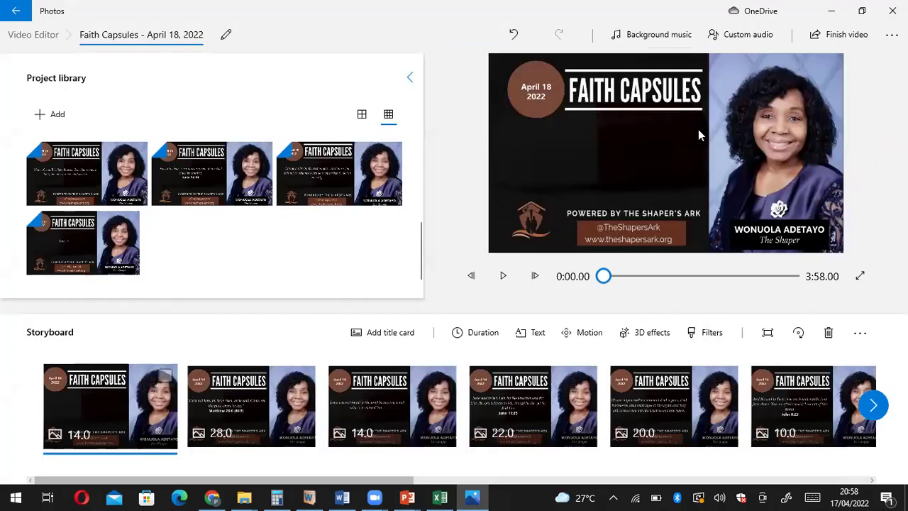
- Apply Misty mountain top as background music, synced to the music's beat, with the music volume lowered to about a third
click(626, 27)
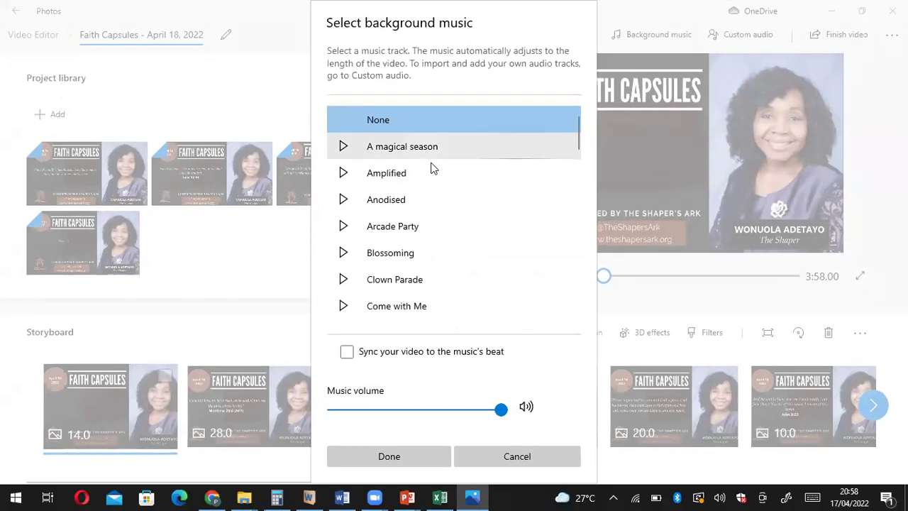
drag(577, 129, 577, 190)
click(343, 223)
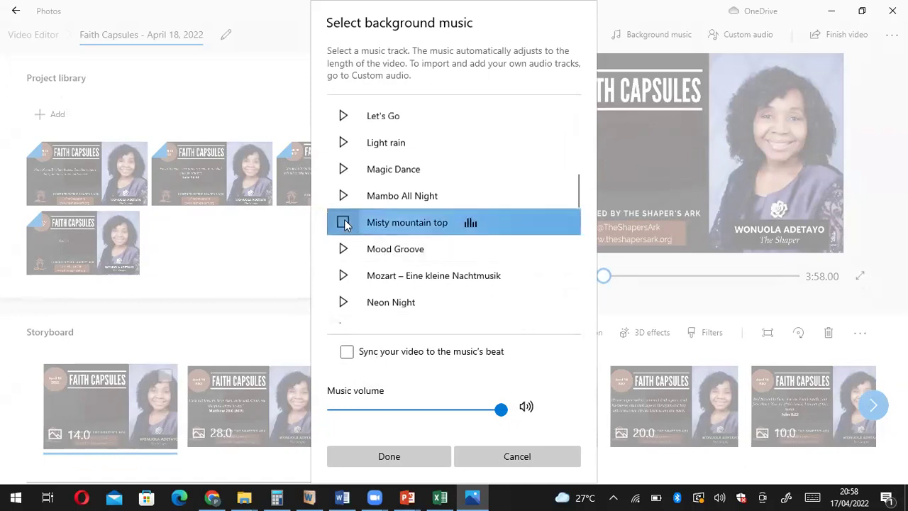
click(344, 224)
click(347, 353)
mouse_move(399, 409)
mouse_down()
mouse_move(366, 412)
mouse_move(384, 413)
mouse_up()
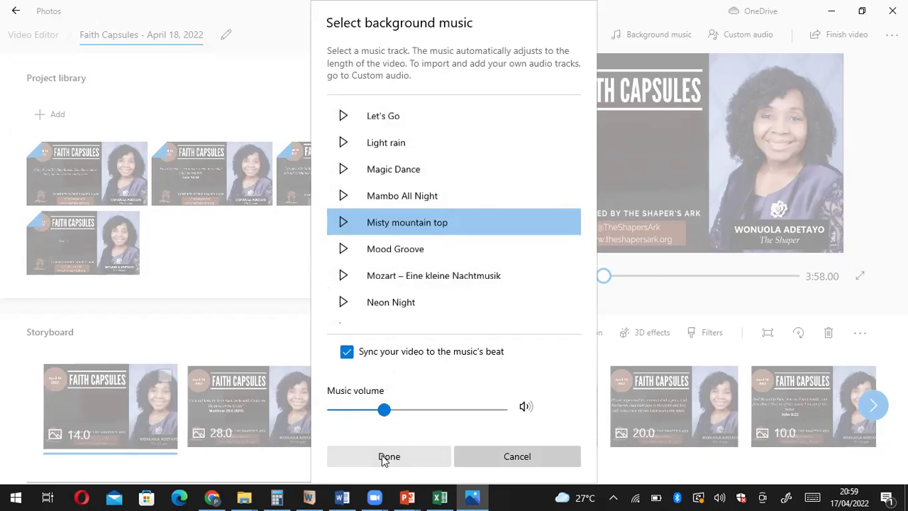
click(389, 458)
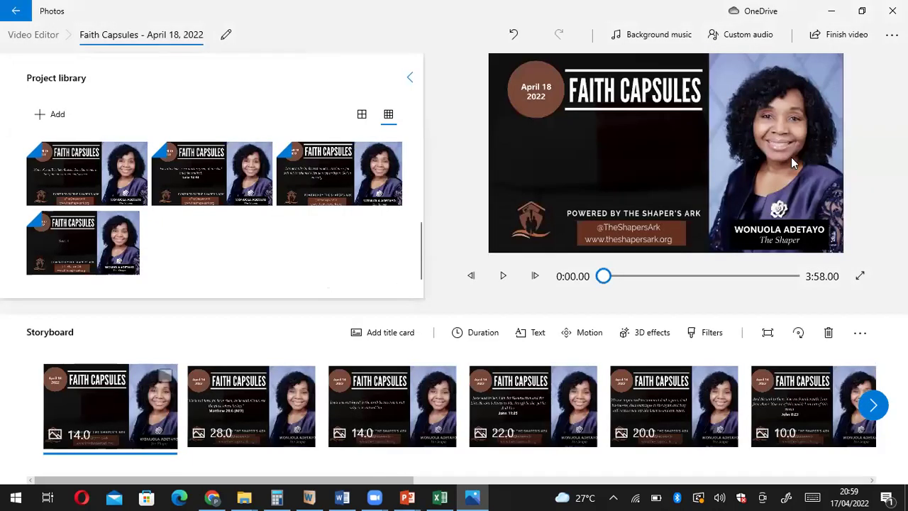
- Preview the video with its audio from the first slide, skip ahead to the third slide and pause at the John 11:25 slide
click(503, 278)
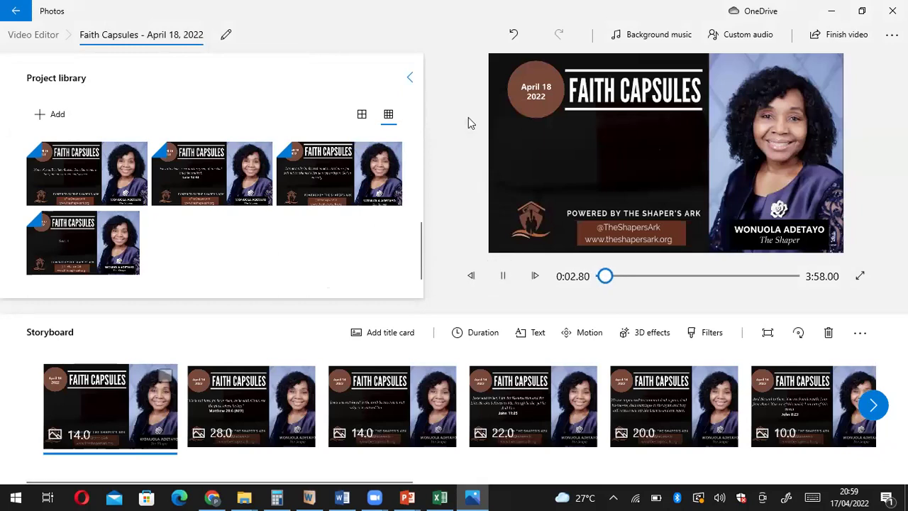
click(503, 277)
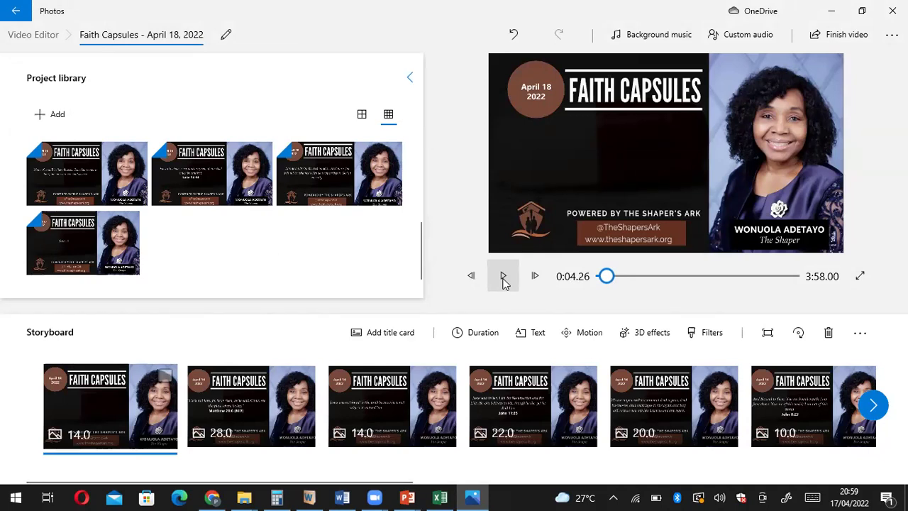
click(504, 276)
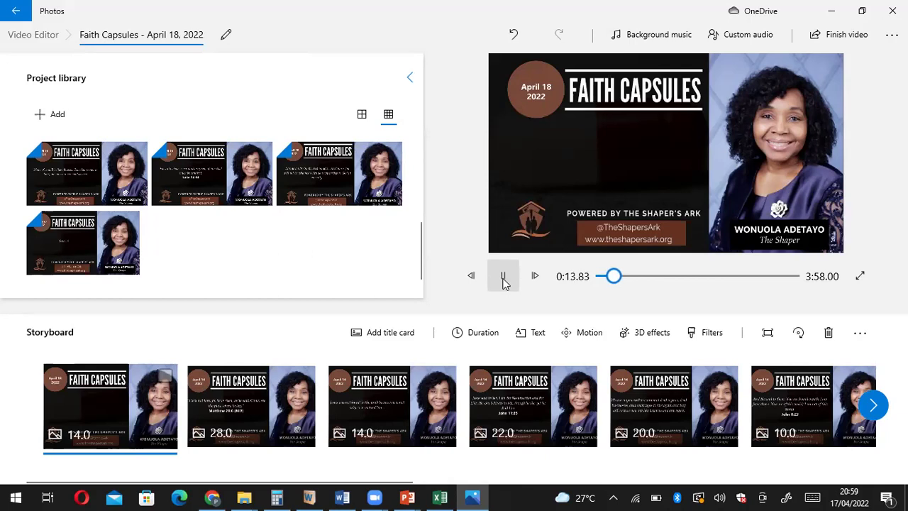
click(636, 275)
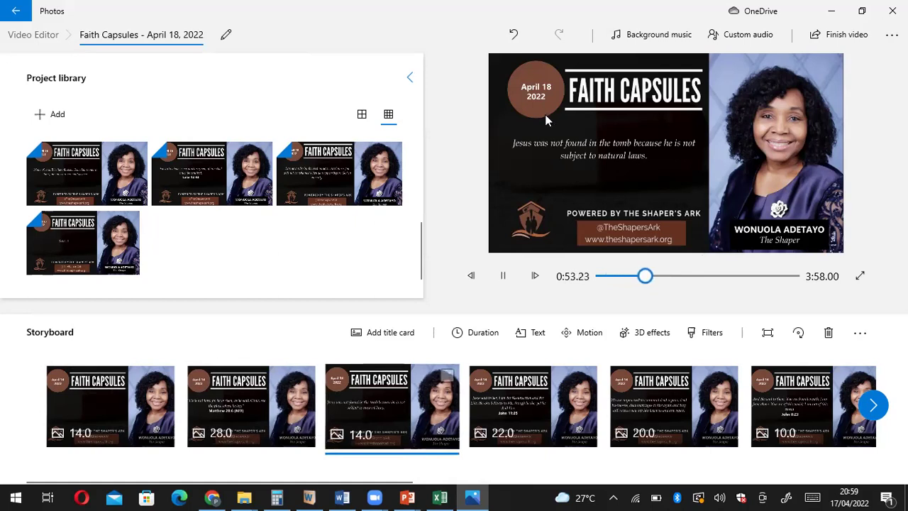
click(502, 279)
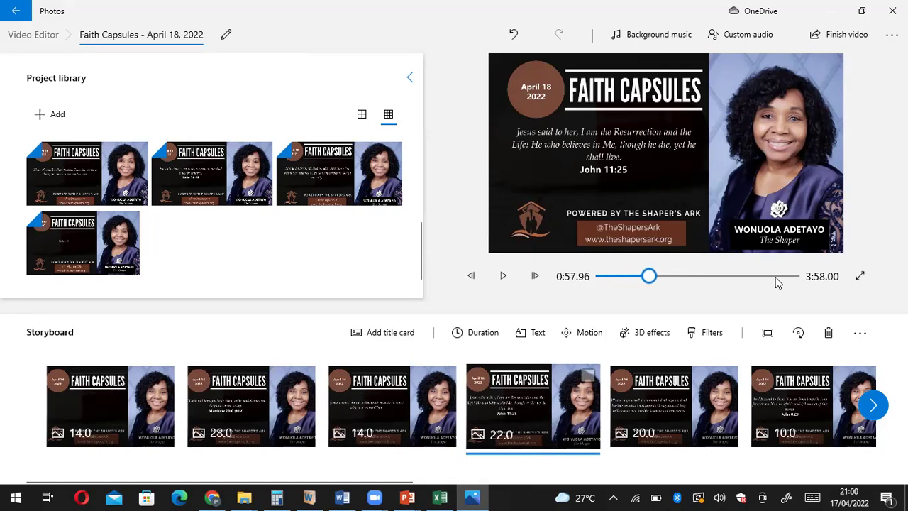
- Sample the rest of the video up to its end, checking the slides against the audio, and pause the preview near the beginning
click(679, 277)
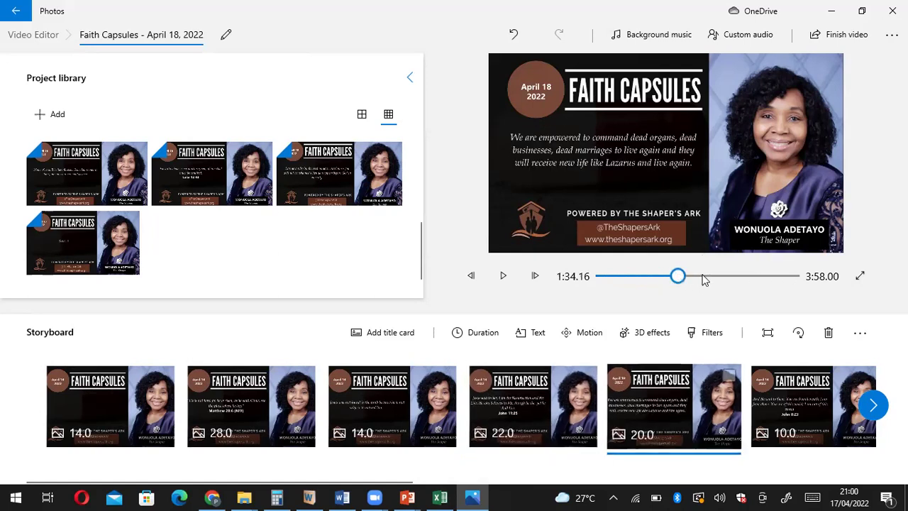
click(705, 277)
click(741, 276)
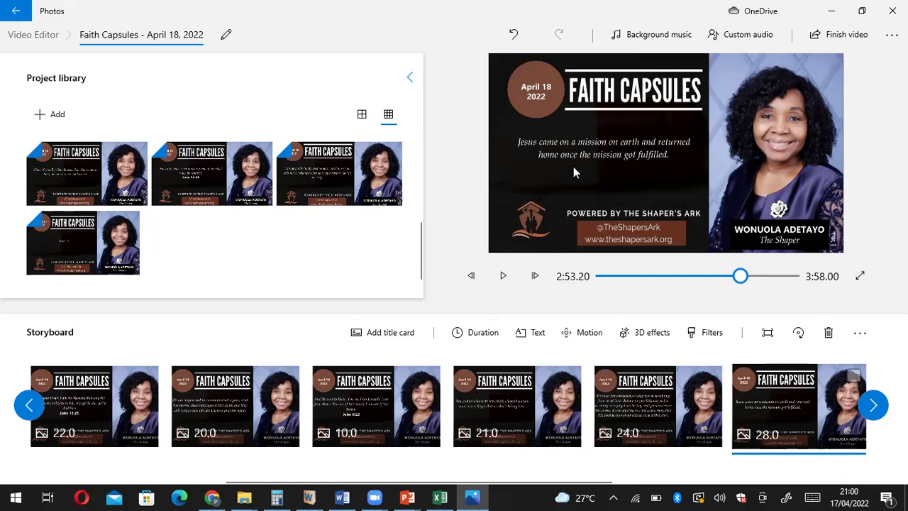
click(503, 278)
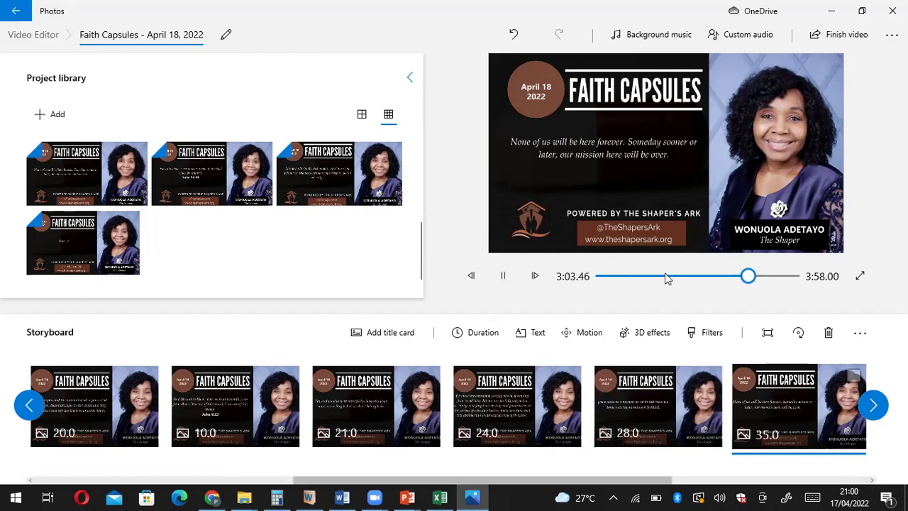
click(778, 279)
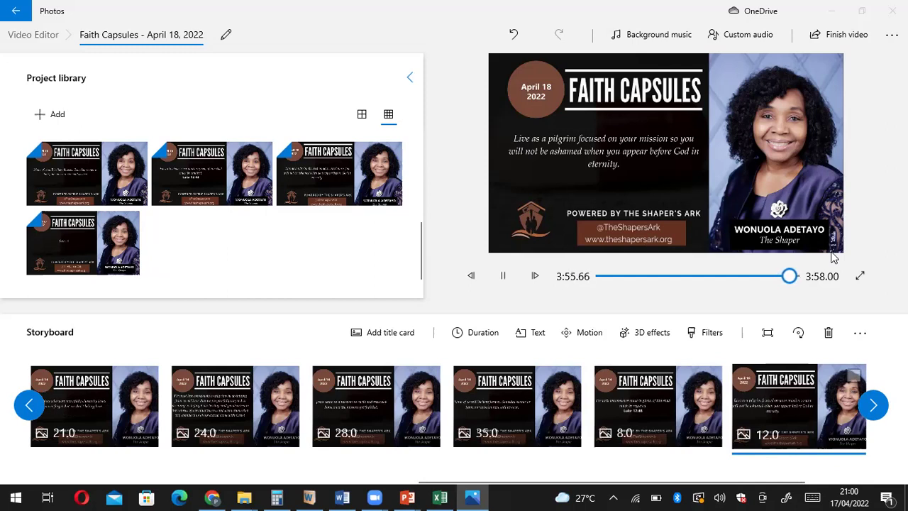
click(503, 276)
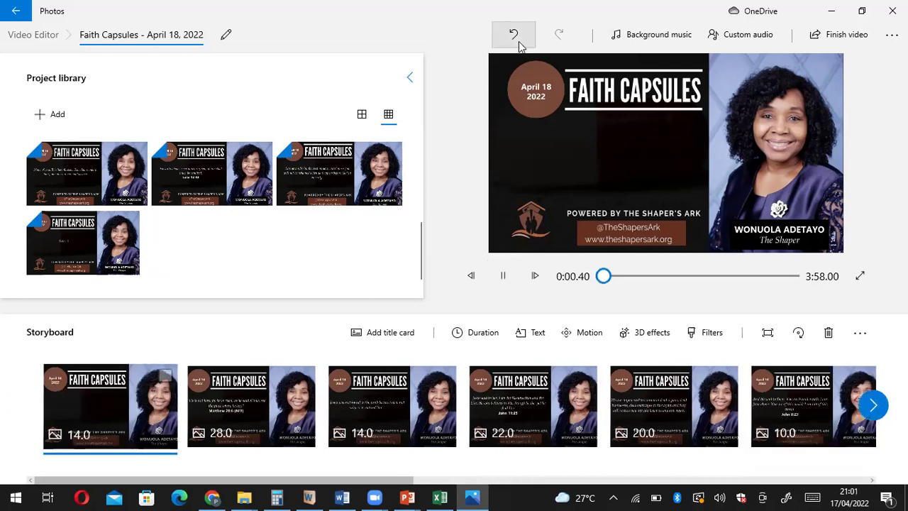
click(503, 275)
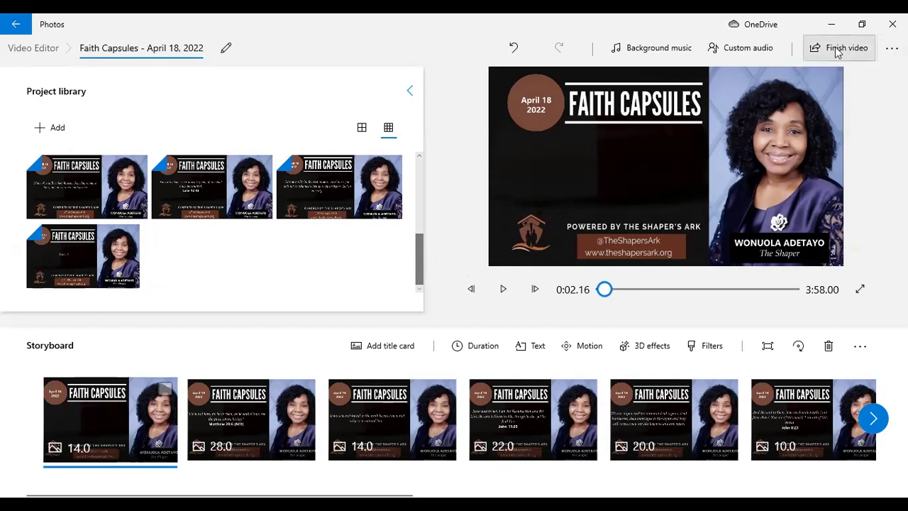
- Export the finished video in High 1080p quality to the Video/2022/April folder as Faith Capsules - April 18, 2022.mp4
click(836, 49)
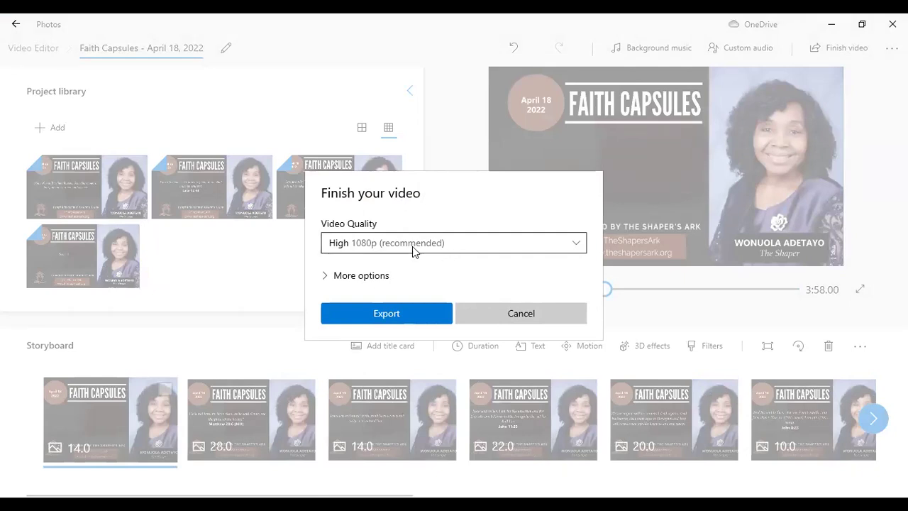
click(537, 241)
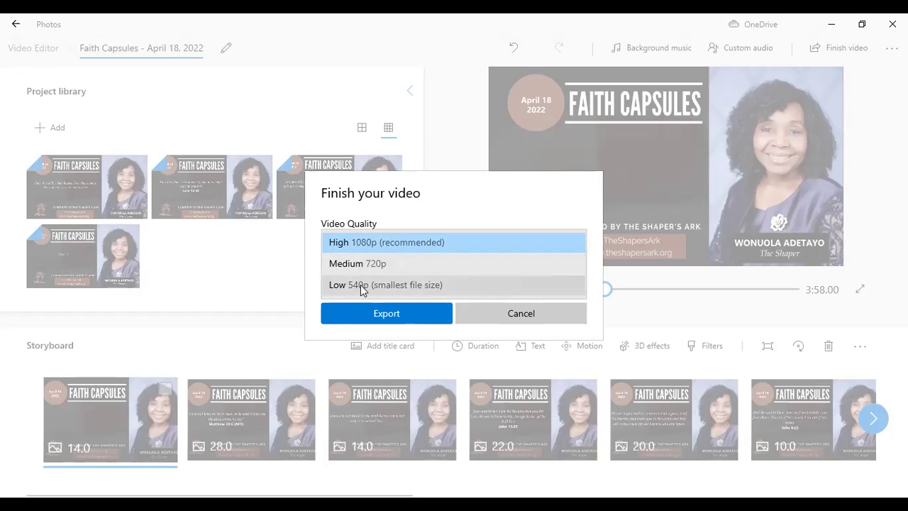
click(373, 242)
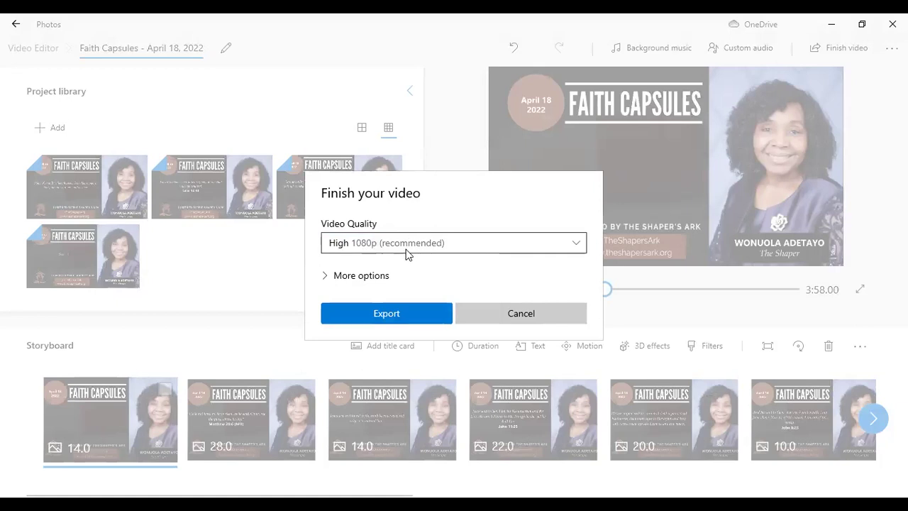
click(380, 316)
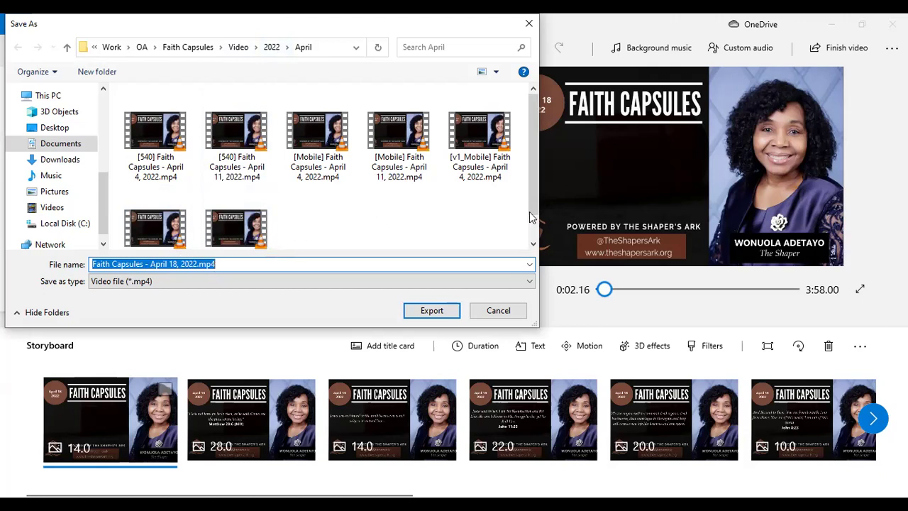
drag(533, 199, 523, 217)
click(425, 317)
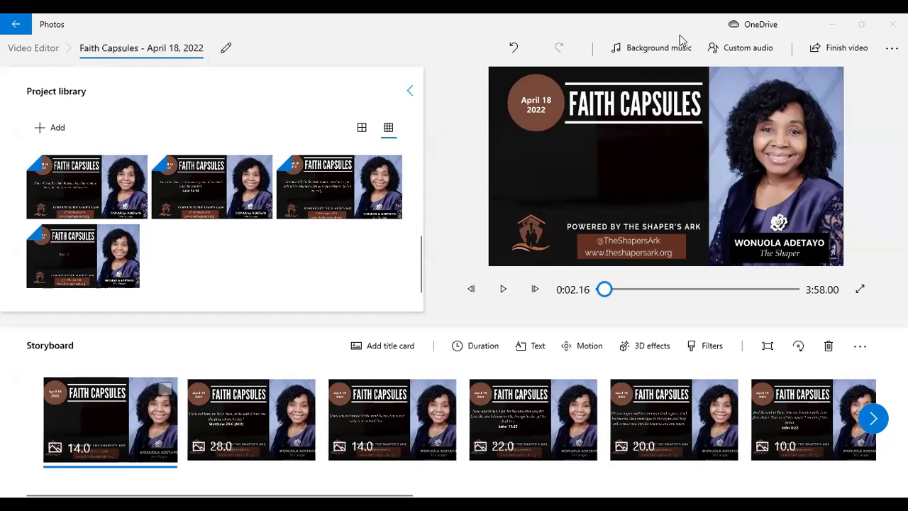
click(834, 49)
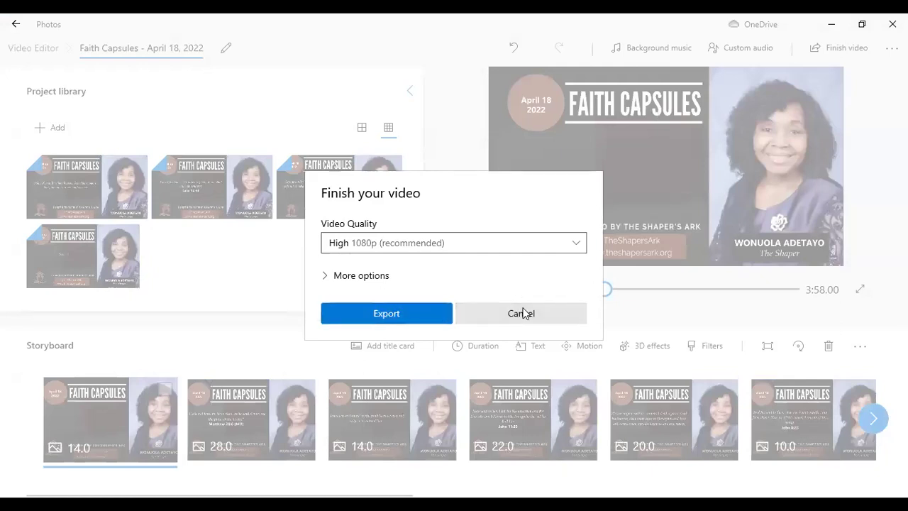
click(410, 313)
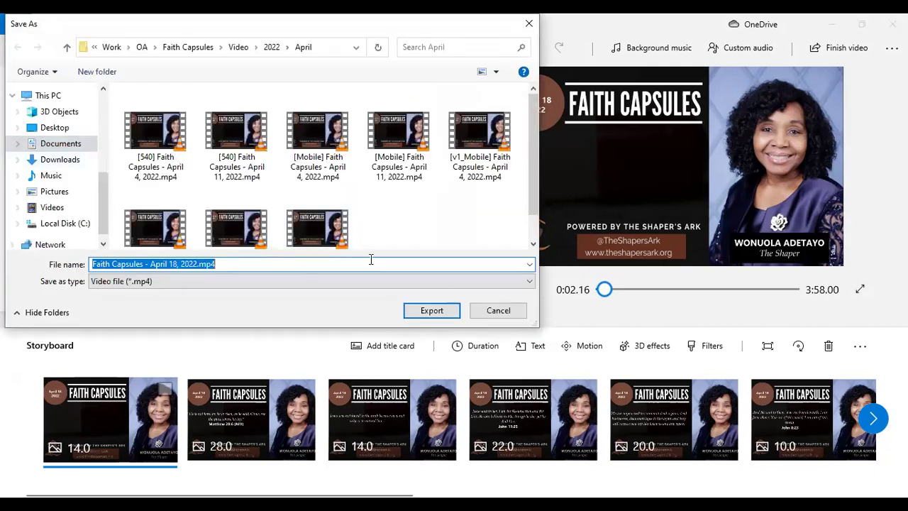
click(499, 313)
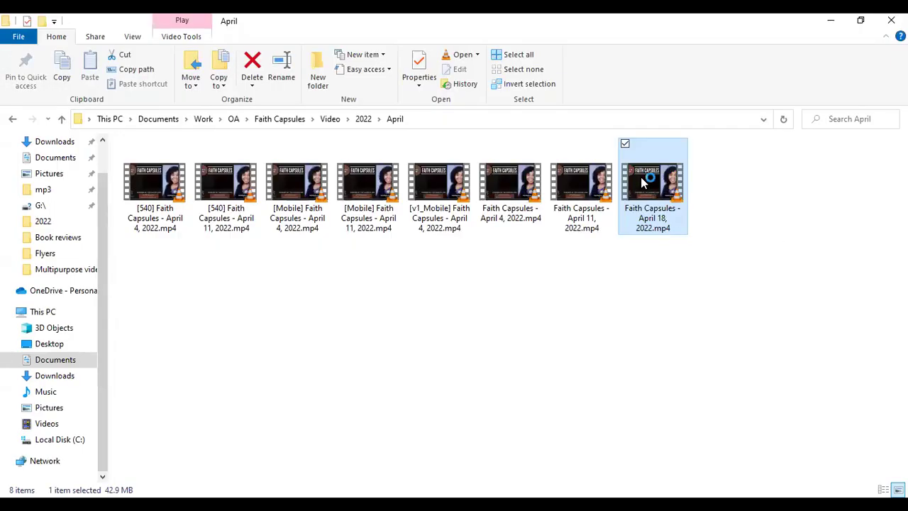
- Play the exported Faith Capsules - April 18, 2022.mp4 from the April folder in VLC, skip to about 1:27 and pause
double_click(641, 183)
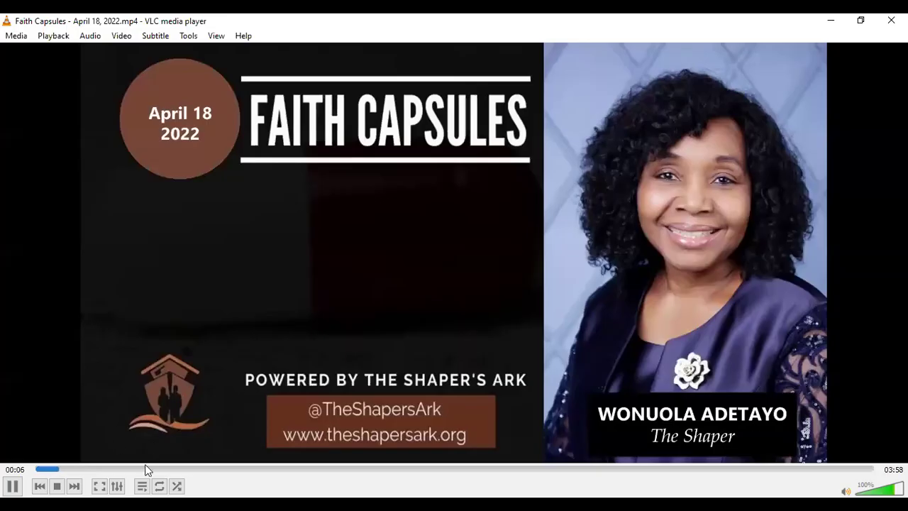
click(340, 469)
key(space)
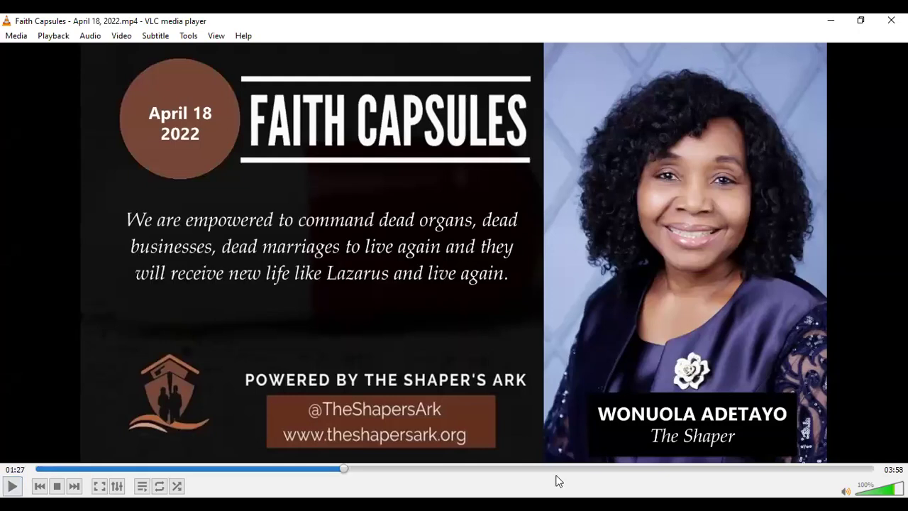